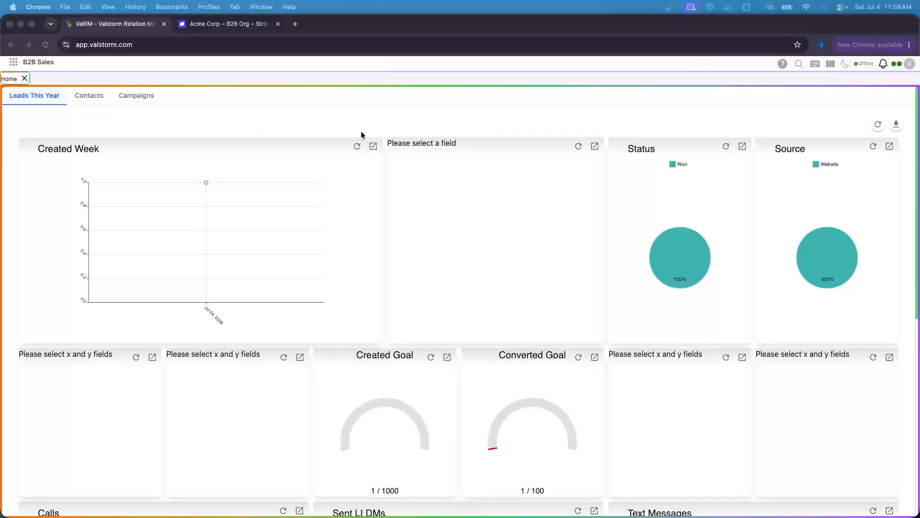
Leave the B2B Sales dashboard for the Acme Corp – Stripe sandbox tab.
{"action": "left_click", "coordinate": [910, 64]}
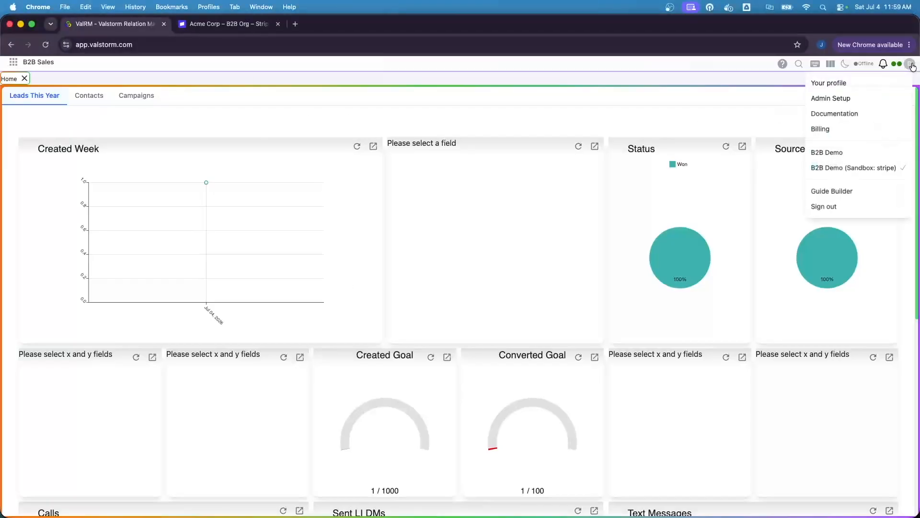
{"action": "left_click", "coordinate": [911, 65]}
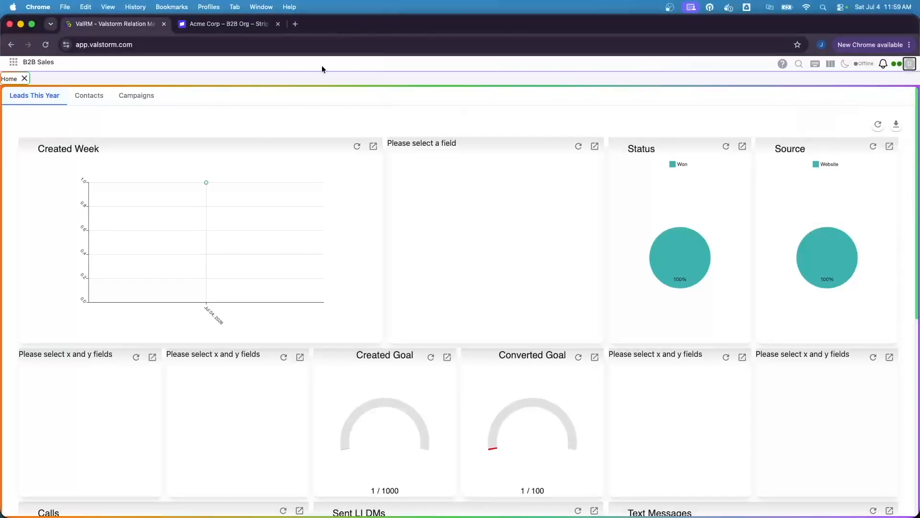
{"action": "left_click", "coordinate": [220, 28]}
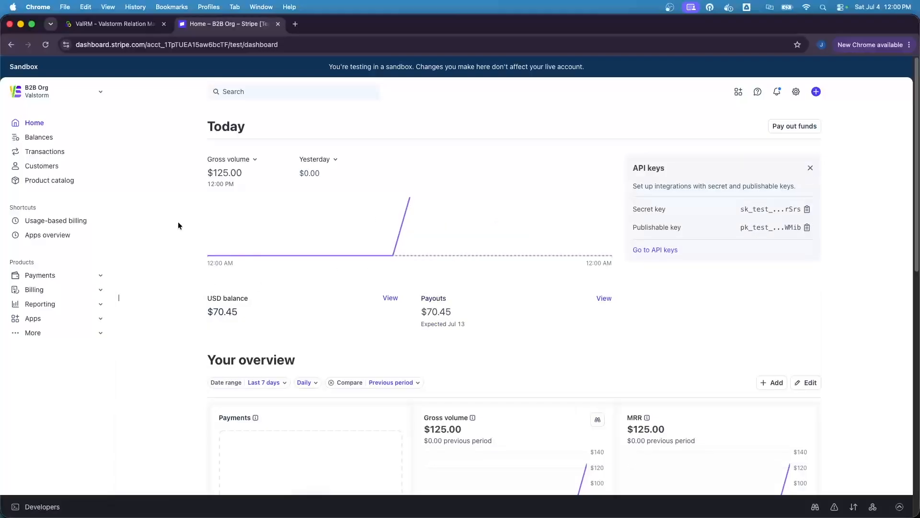
Create a new product named Credits in the Stripe Product catalog.
{"action": "left_click", "coordinate": [55, 182]}
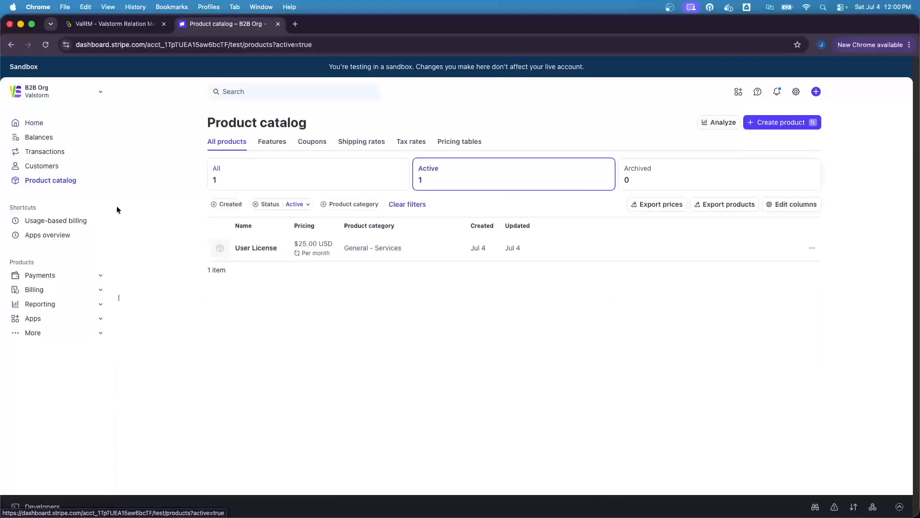
{"action": "left_click", "coordinate": [772, 123]}
{"action": "type", "text": "Credits"}
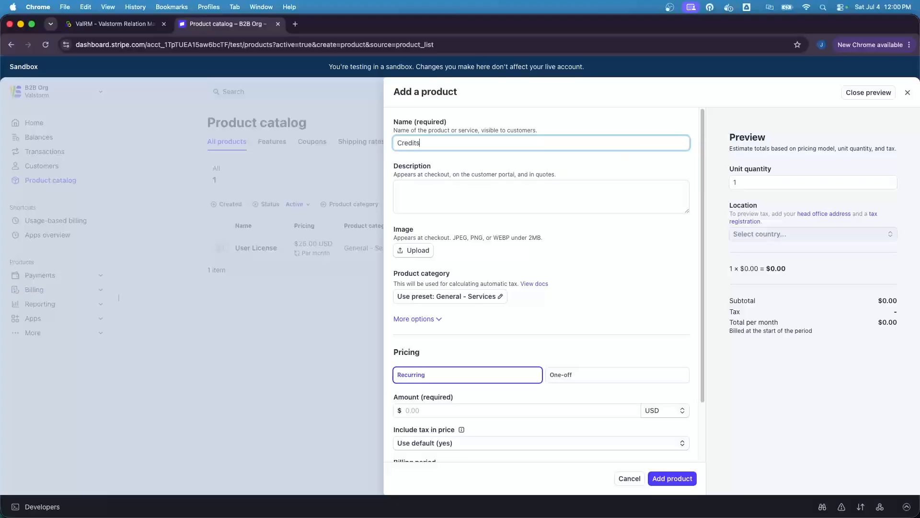
{"action": "scroll", "coordinate": [478, 259], "scroll_direction": "down", "scroll_amount": 2}
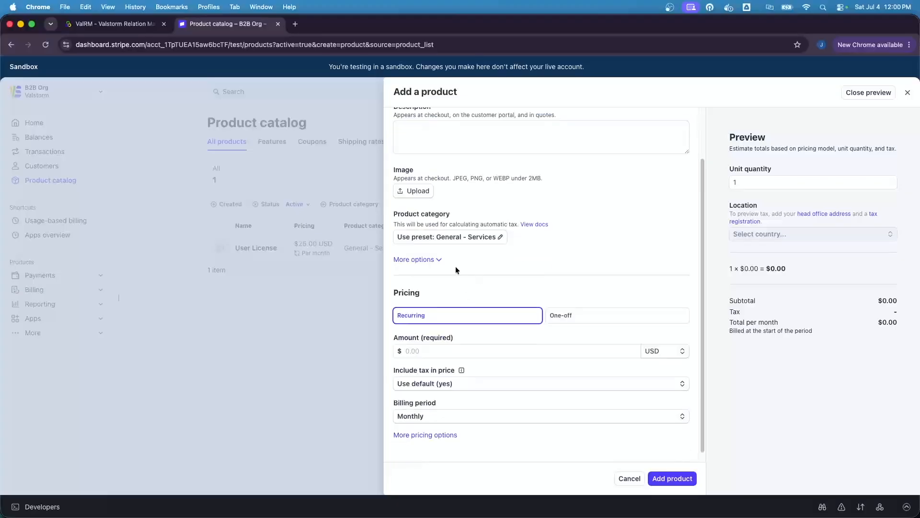
Give Credits a usage-based per-unit price of $0.01 and begin a meter named 'credit'.
{"action": "left_click", "coordinate": [425, 435]}
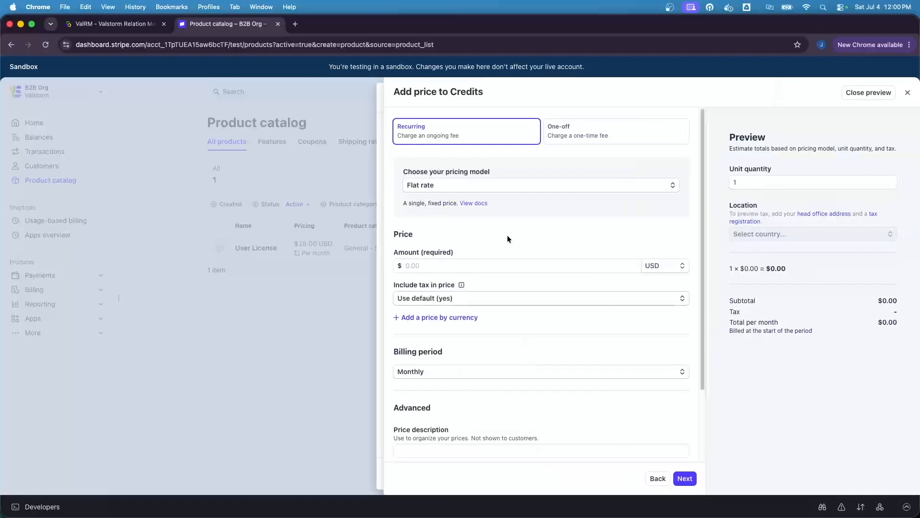
{"action": "left_click", "coordinate": [491, 190]}
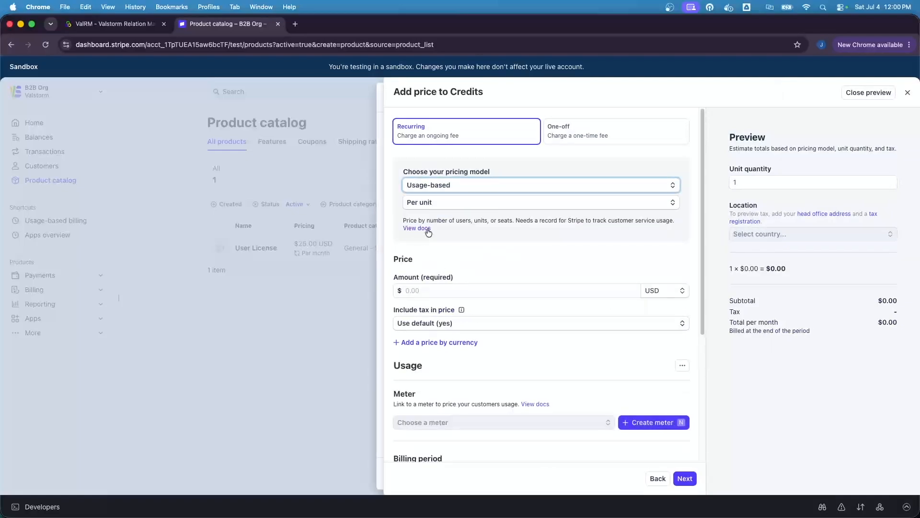
{"action": "scroll", "coordinate": [471, 237], "scroll_direction": "down", "scroll_amount": 1}
{"action": "scroll", "coordinate": [472, 237], "scroll_direction": "down", "scroll_amount": 1}
{"action": "left_click", "coordinate": [466, 250]}
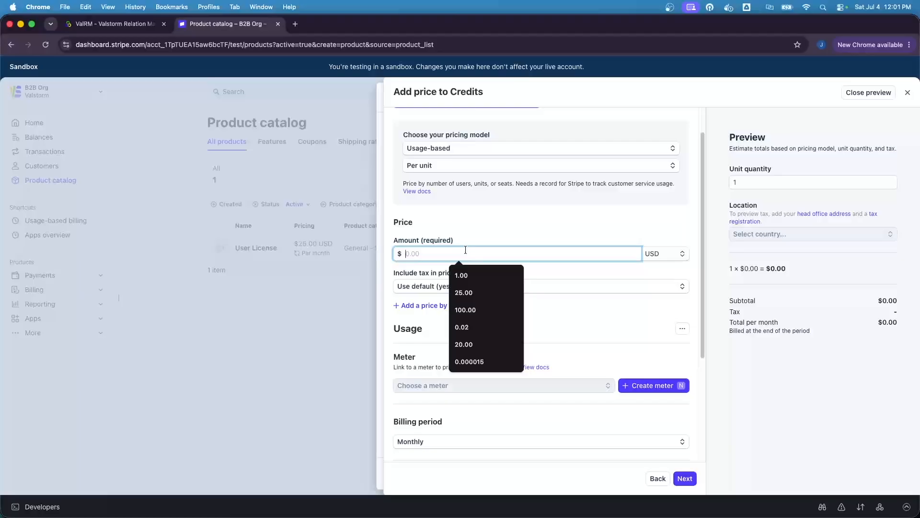
{"action": "type", "text": "0.0"}
{"action": "type", "text": "1"}
{"action": "left_click", "coordinate": [546, 315]}
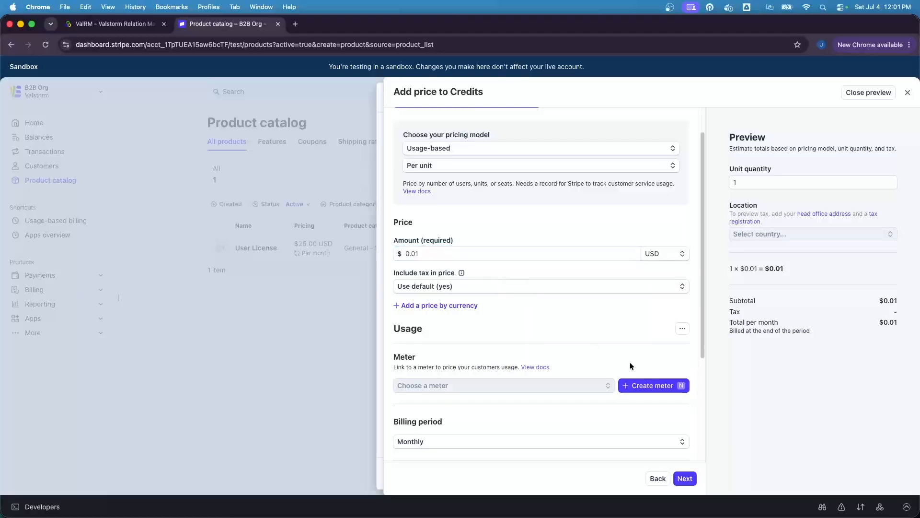
{"action": "left_click", "coordinate": [643, 386]}
{"action": "left_click", "coordinate": [336, 143]}
{"action": "type", "text": "credit"}
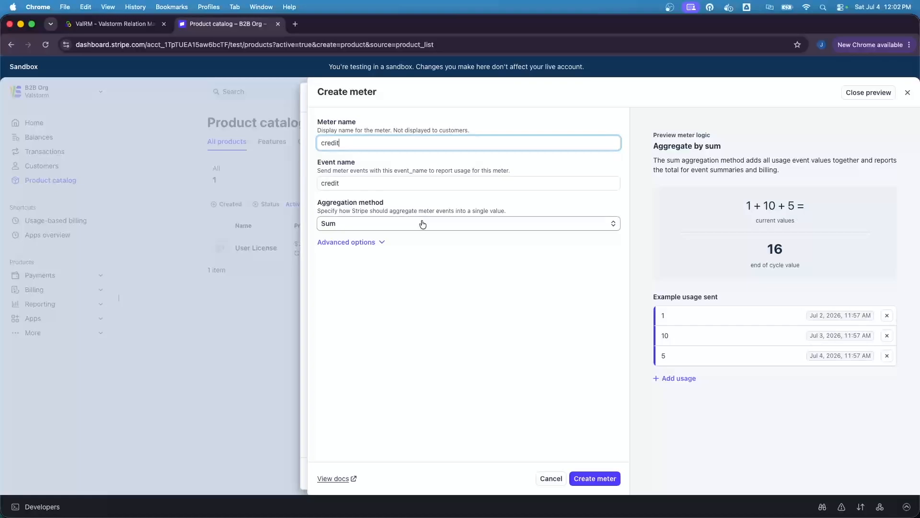
Create the 'credit' meter with Sum aggregation and add it to the $0.01 price.
{"action": "left_click", "coordinate": [505, 319]}
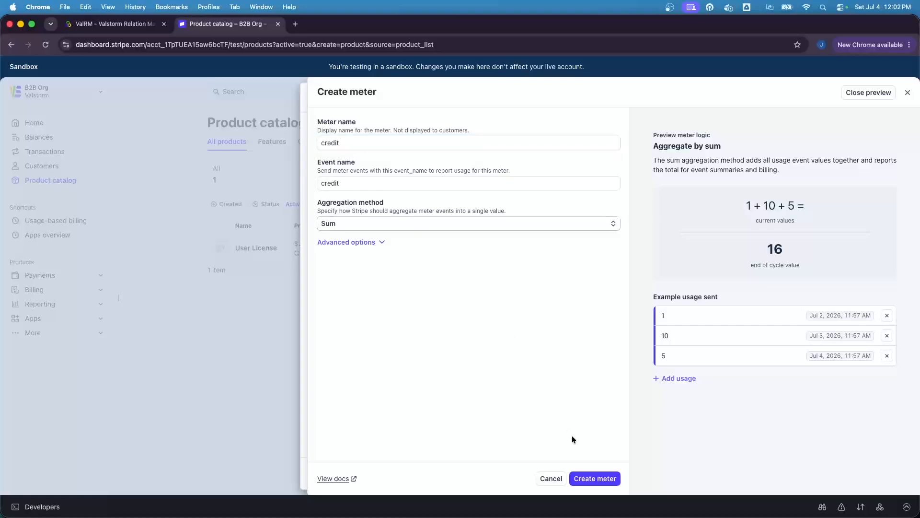
{"action": "left_click", "coordinate": [590, 479]}
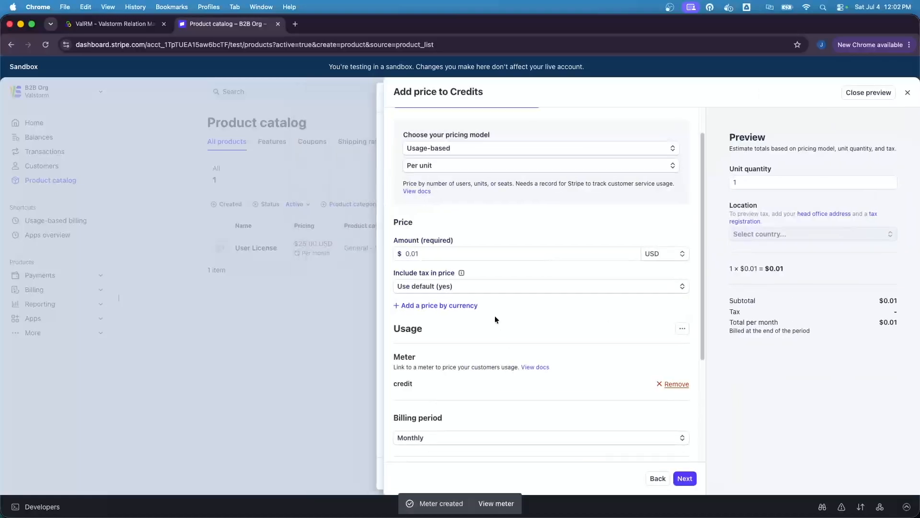
{"action": "left_click", "coordinate": [687, 478]}
{"action": "left_click", "coordinate": [534, 403]}
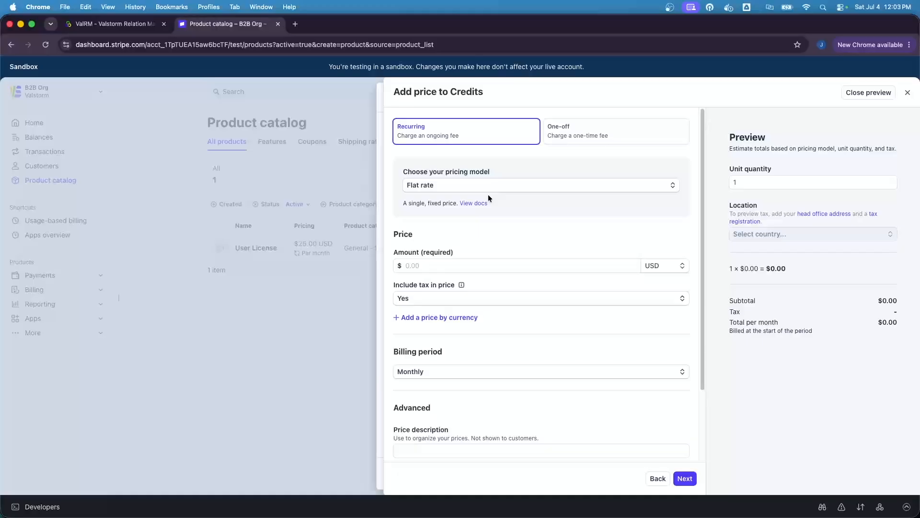
Add a second Credits price of $1.00 as a one-off charge.
{"action": "left_click", "coordinate": [462, 265]}
{"action": "type", "text": "1"}
{"action": "left_click", "coordinate": [522, 228]}
{"action": "left_click", "coordinate": [606, 138]}
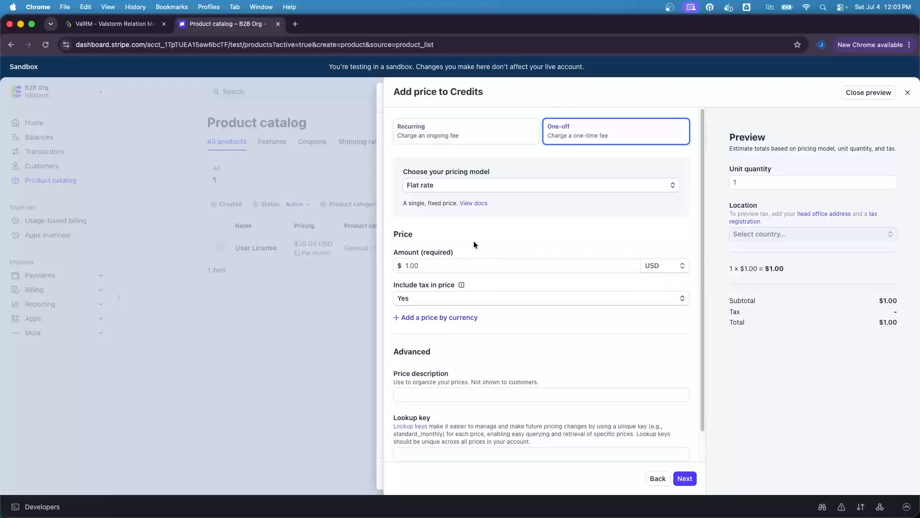
{"action": "scroll", "coordinate": [473, 241], "scroll_direction": "down", "scroll_amount": 1}
{"action": "scroll", "coordinate": [473, 240], "scroll_direction": "down", "scroll_amount": 3}
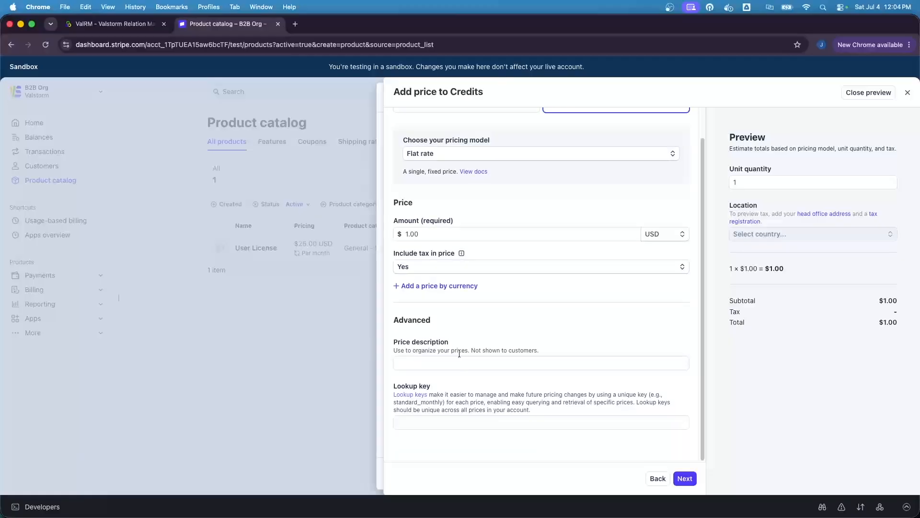
Describe the one-off price as 'Credits for Usage' and save the Credits product.
{"action": "left_click", "coordinate": [452, 366]}
{"action": "type", "text": "Credits for Usage"}
{"action": "left_click", "coordinate": [461, 382]}
{"action": "left_click", "coordinate": [685, 479]}
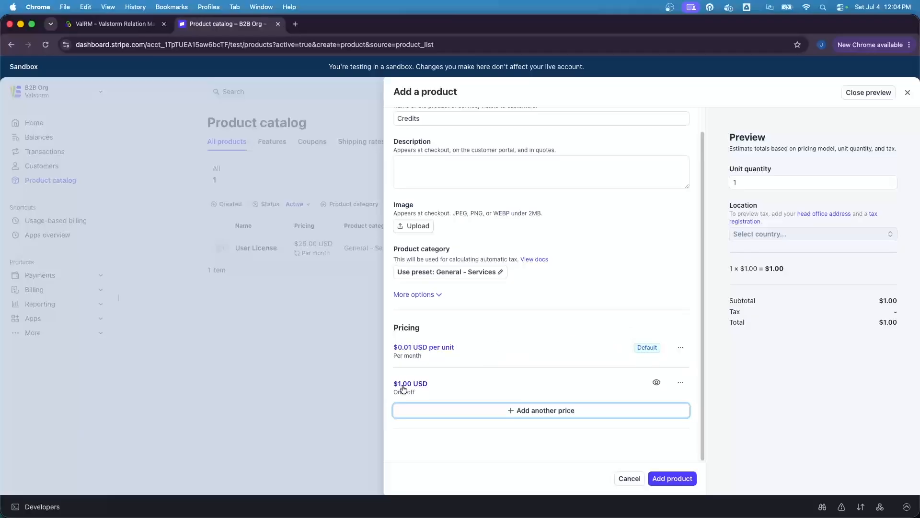
{"action": "scroll", "coordinate": [445, 385], "scroll_direction": "up", "scroll_amount": 1}
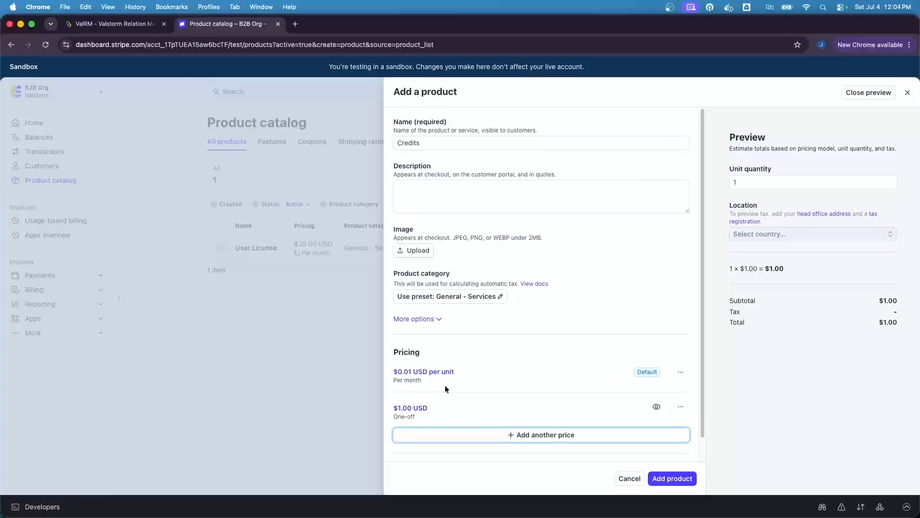
{"action": "left_click", "coordinate": [677, 477]}
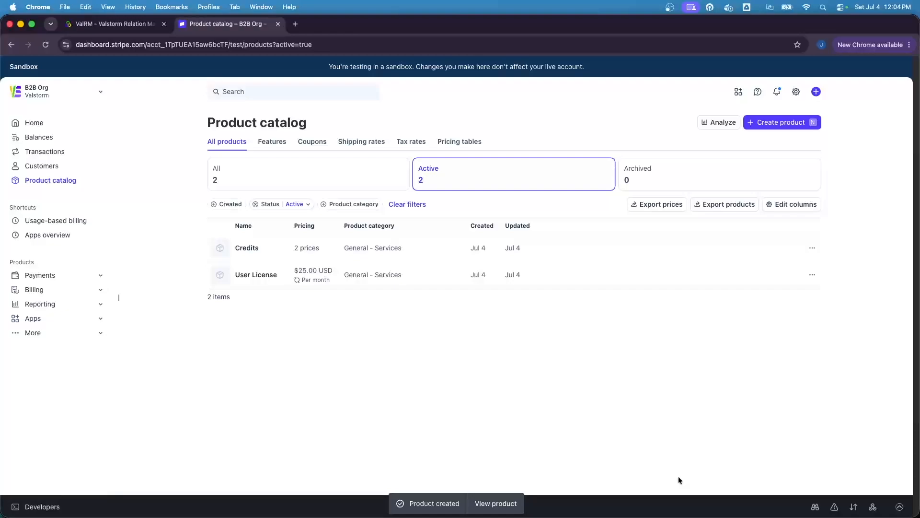
Open the Billing workspace in Valstorm and show the left lists and right activity columns.
{"action": "left_click", "coordinate": [123, 26]}
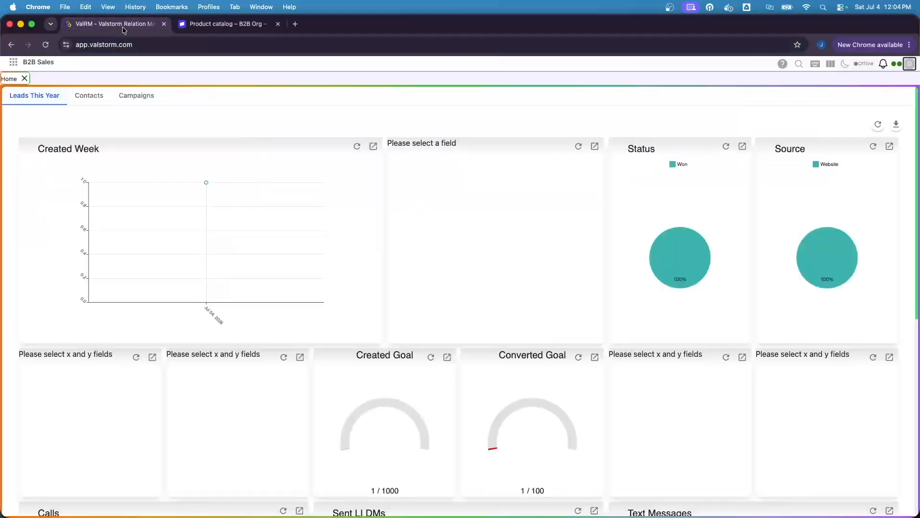
{"action": "mouse_move", "coordinate": [23, 64]}
{"action": "double_click", "coordinate": [62, 79]}
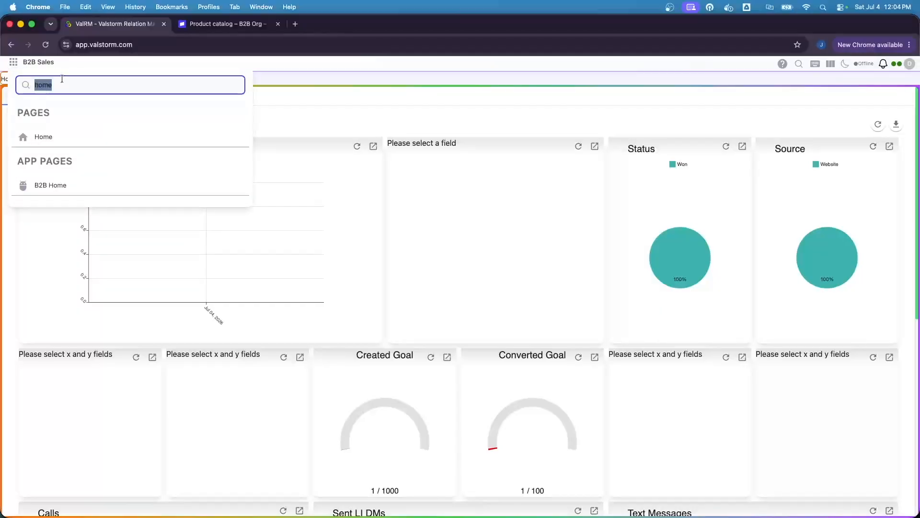
{"action": "type", "text": "bill"}
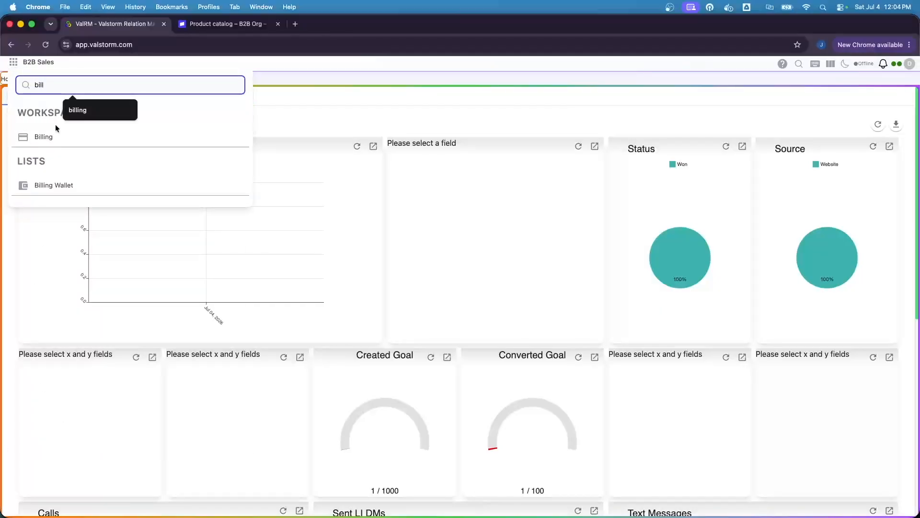
{"action": "left_click", "coordinate": [54, 138]}
{"action": "left_click", "coordinate": [831, 64]}
{"action": "left_click", "coordinate": [827, 84]}
{"action": "left_click", "coordinate": [827, 118]}
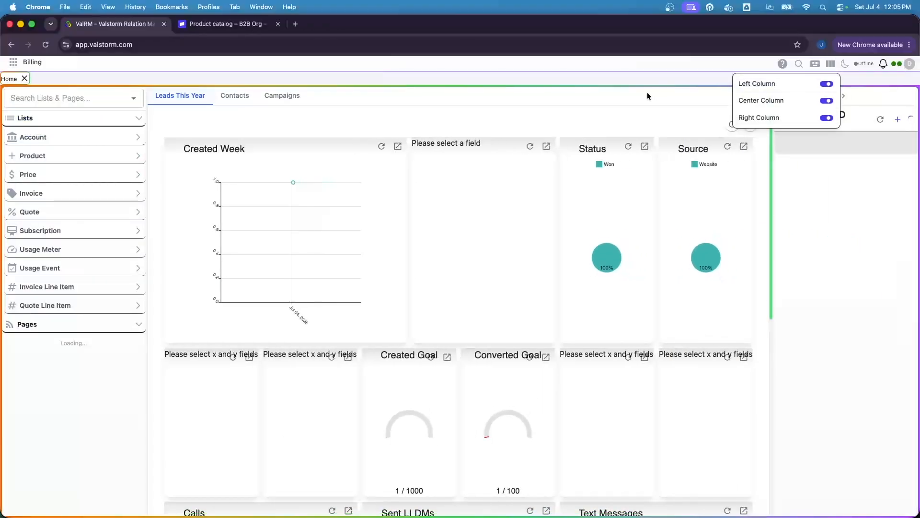
{"action": "left_click", "coordinate": [634, 98]}
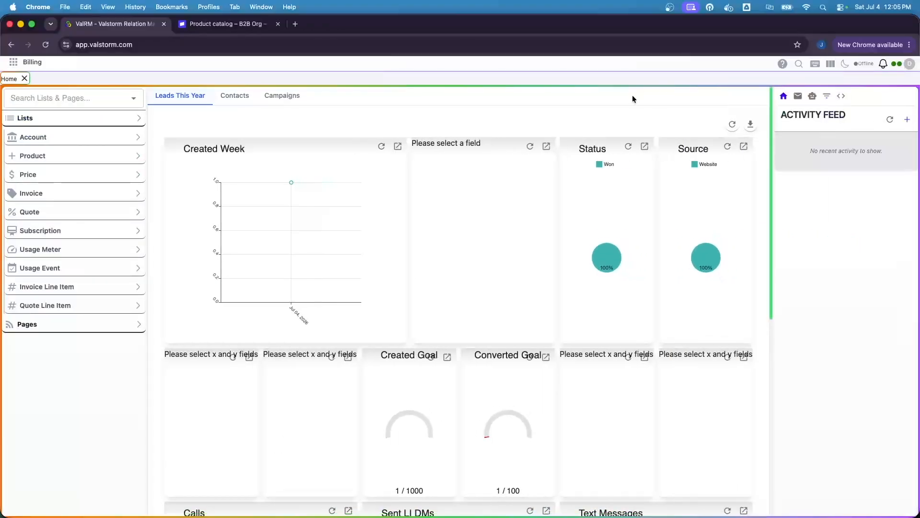
In the Prices list, tick Is Credit Grant on Credits for Usage and save.
{"action": "left_click", "coordinate": [65, 157]}
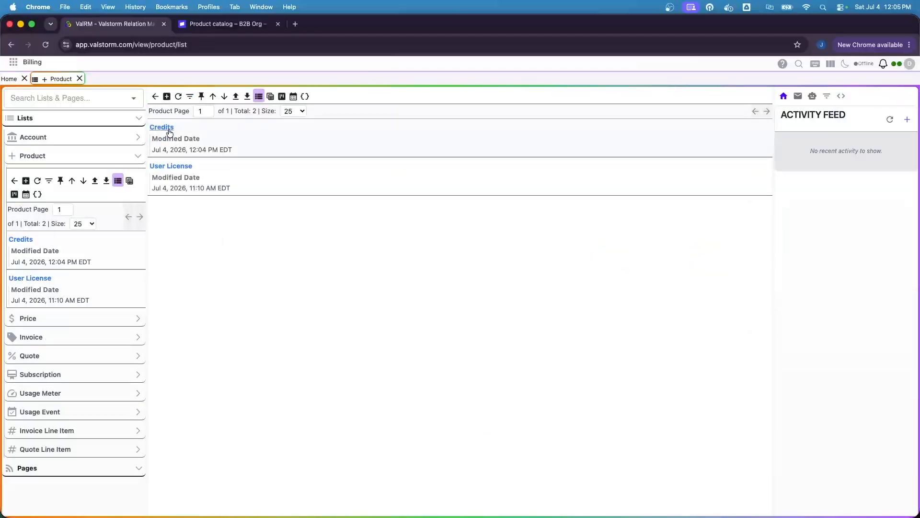
{"action": "left_click", "coordinate": [44, 325]}
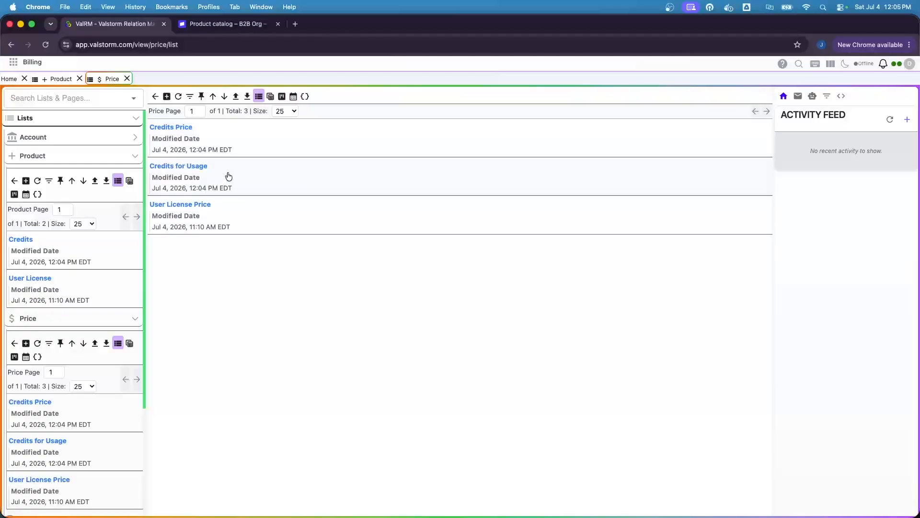
{"action": "left_click", "coordinate": [212, 172]}
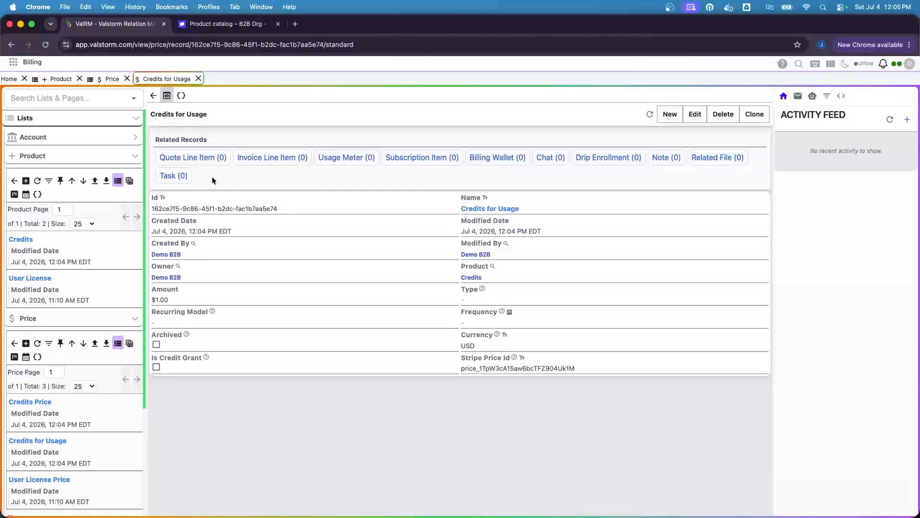
{"action": "left_click", "coordinate": [694, 115]}
{"action": "left_click", "coordinate": [260, 396]}
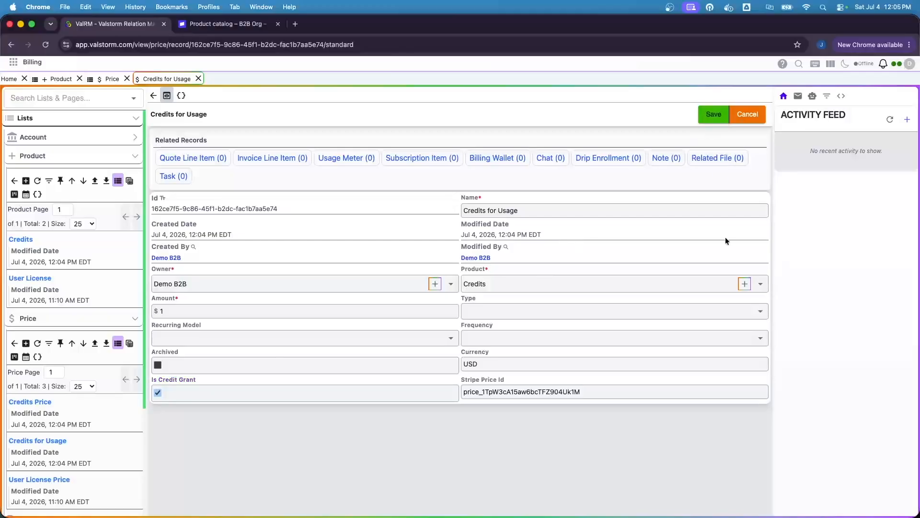
{"action": "left_click", "coordinate": [714, 114]}
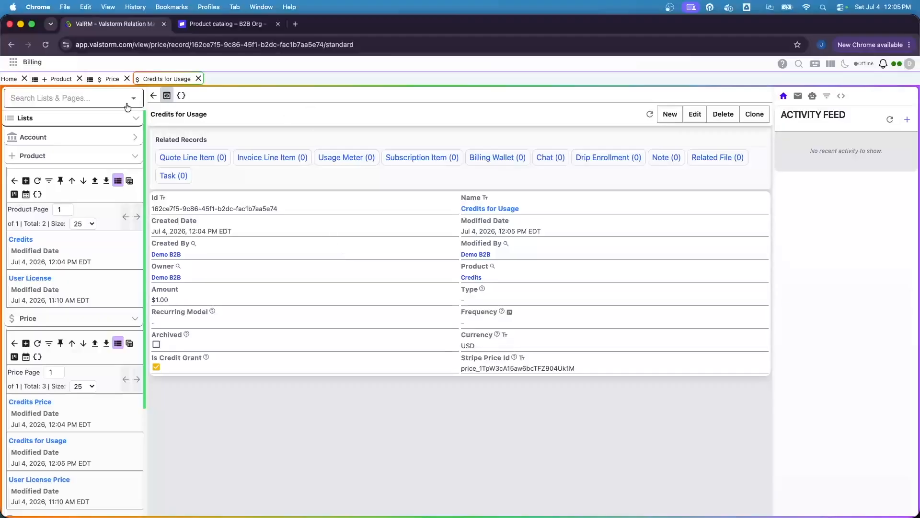
Search 'bill' to open the empty Billing Wallet list, then return to the home dashboard.
{"action": "left_click", "coordinate": [44, 70]}
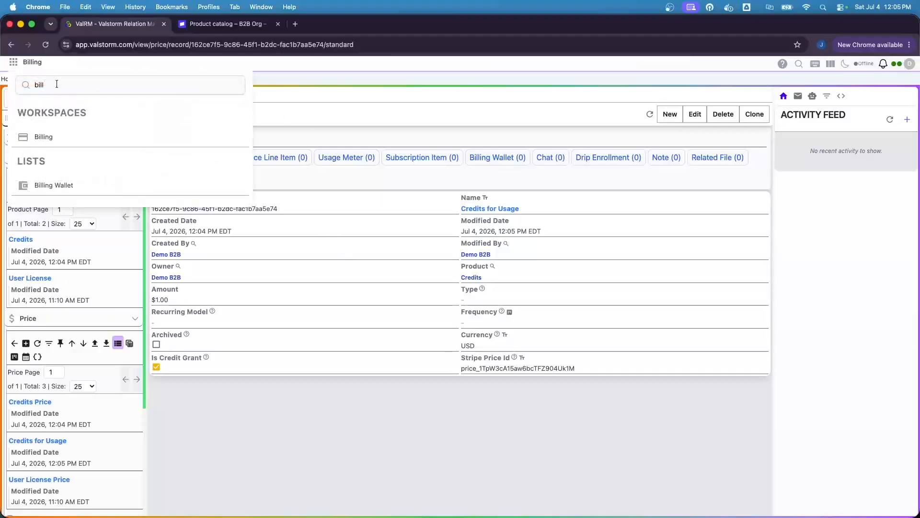
{"action": "left_click", "coordinate": [58, 87]}
{"action": "key", "text": "super+a"}
{"action": "key", "text": "BackSpace"}
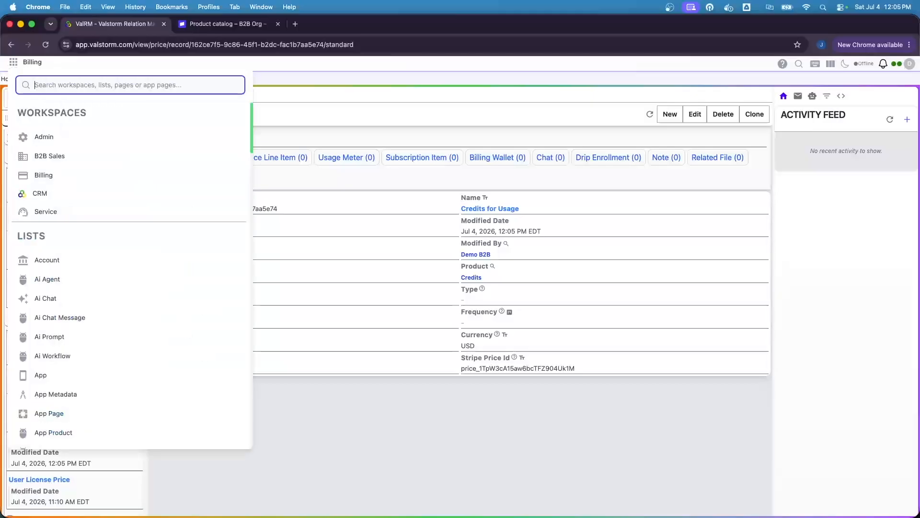
{"action": "type", "text": "bill"}
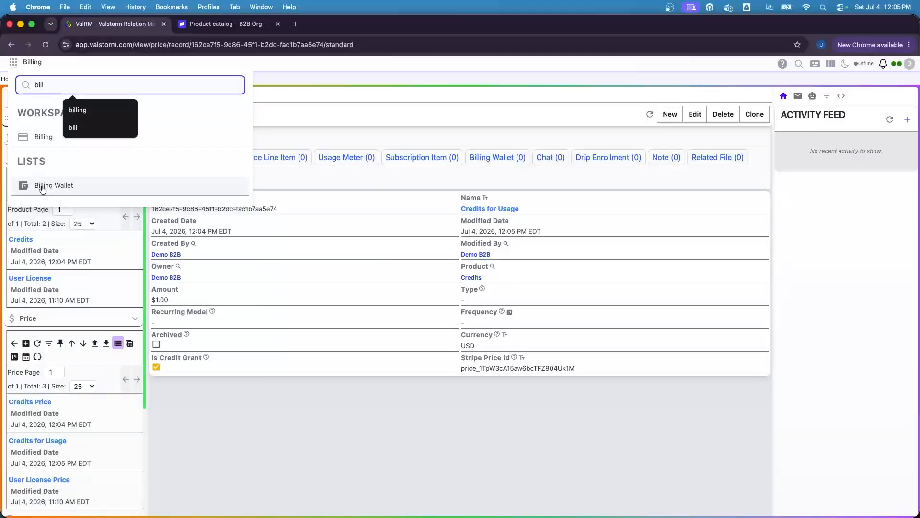
{"action": "left_click", "coordinate": [52, 185]}
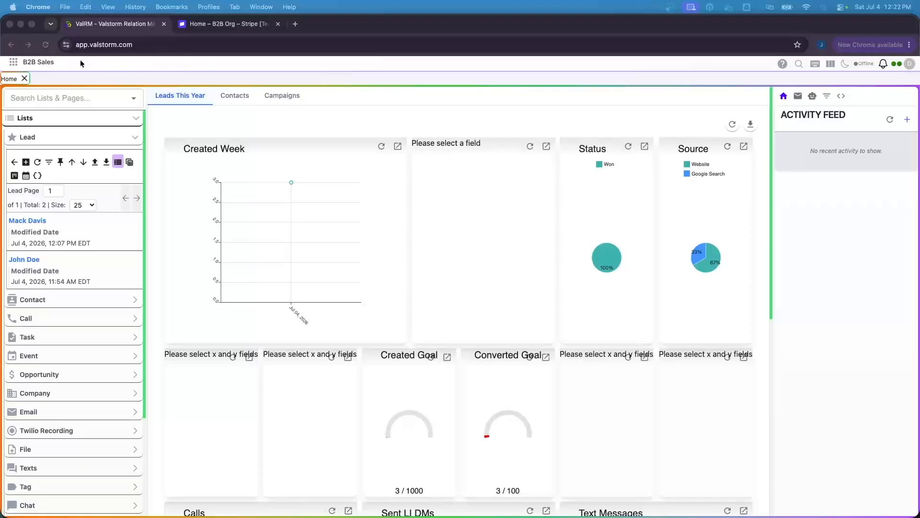
{"action": "left_click", "coordinate": [27, 63]}
Set the credit usage meter's Product to Credits and Price to Credits for Usage, then save.
{"action": "key", "text": "super+a"}
{"action": "type", "text": "usage"}
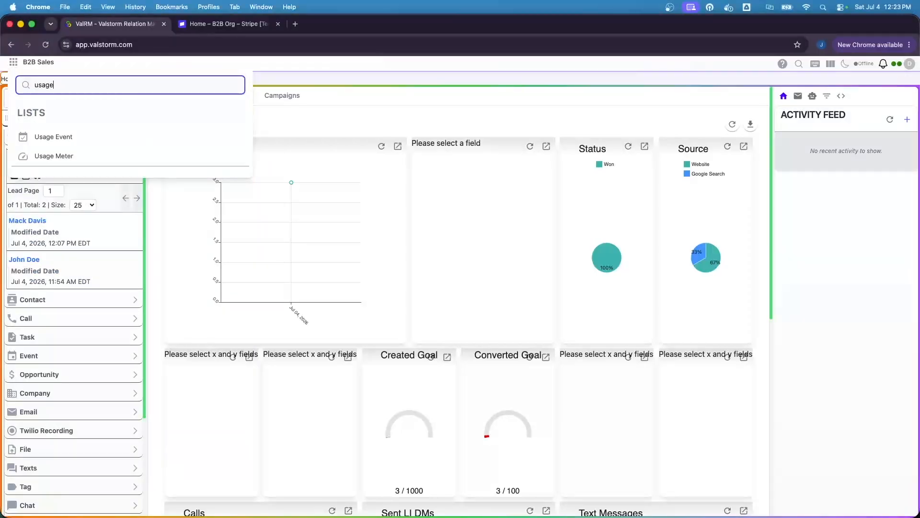
{"action": "left_click", "coordinate": [59, 155]}
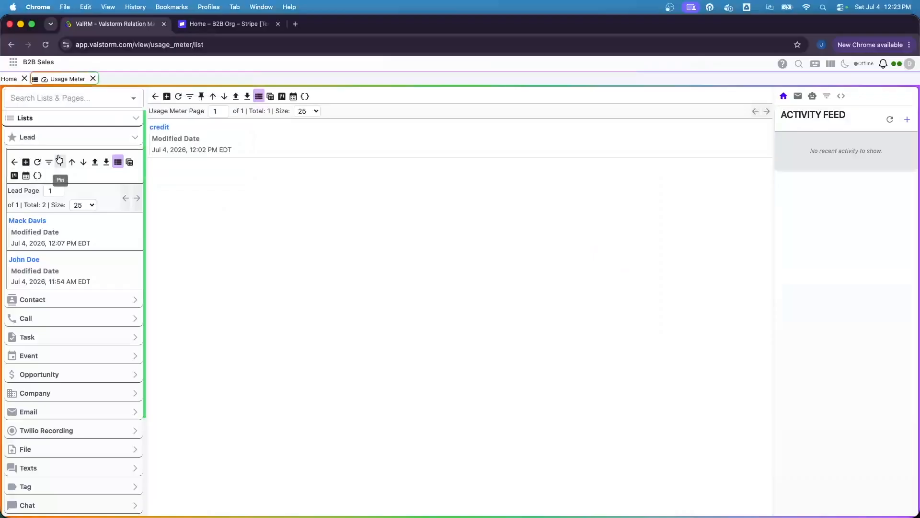
{"action": "left_click", "coordinate": [281, 134]}
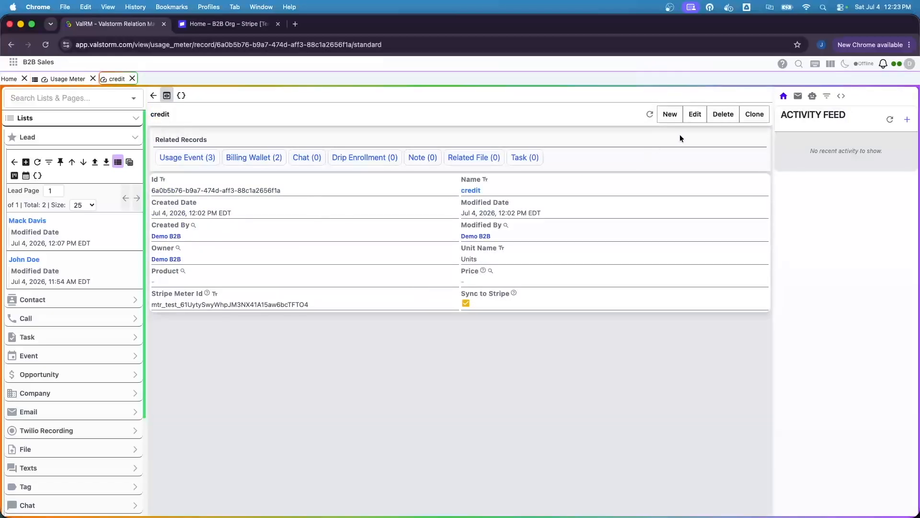
{"action": "left_click", "coordinate": [695, 114]}
{"action": "left_click", "coordinate": [234, 293]}
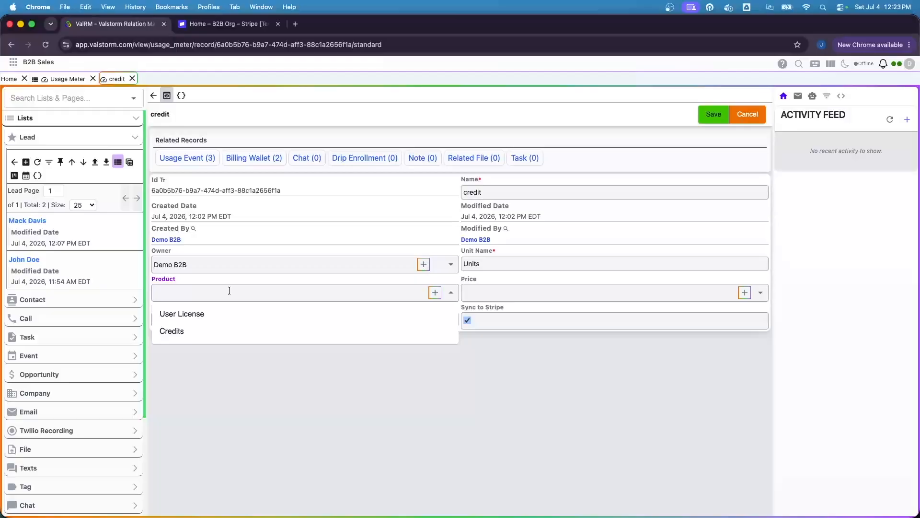
{"action": "left_click", "coordinate": [201, 331]}
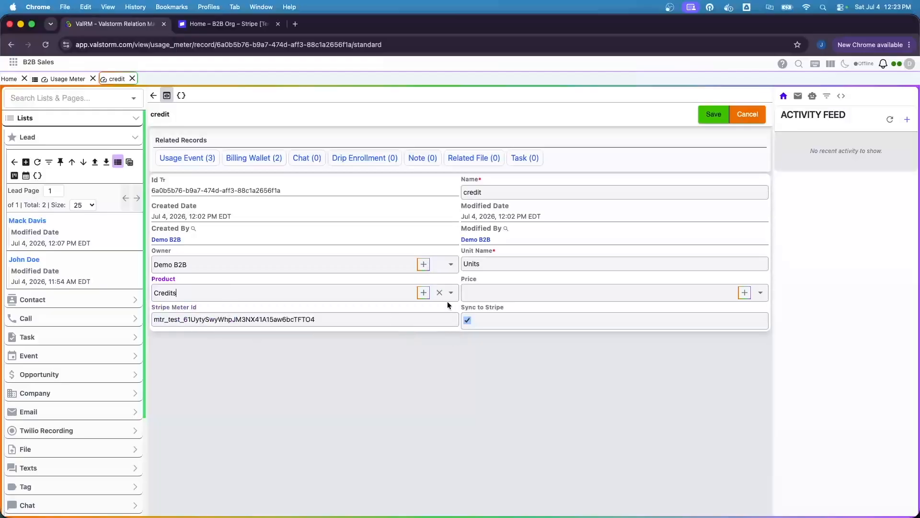
{"action": "left_click", "coordinate": [470, 291]}
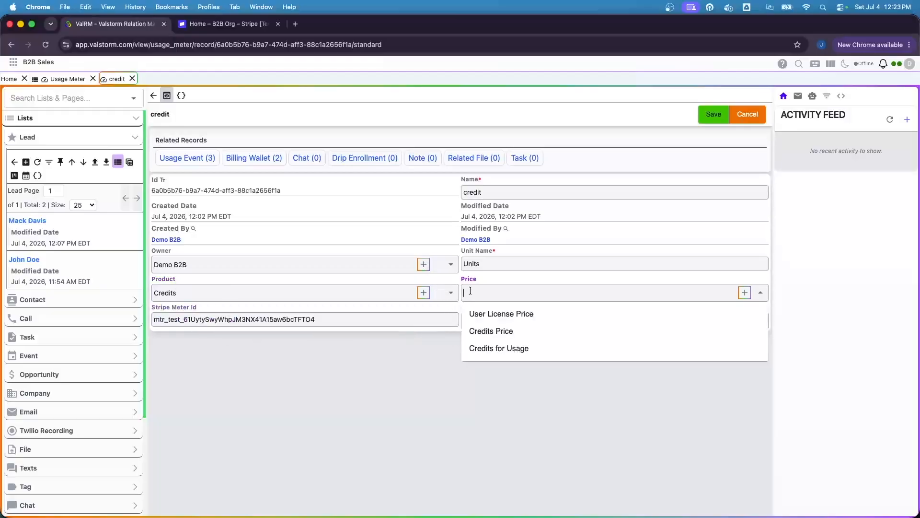
{"action": "left_click", "coordinate": [498, 349]}
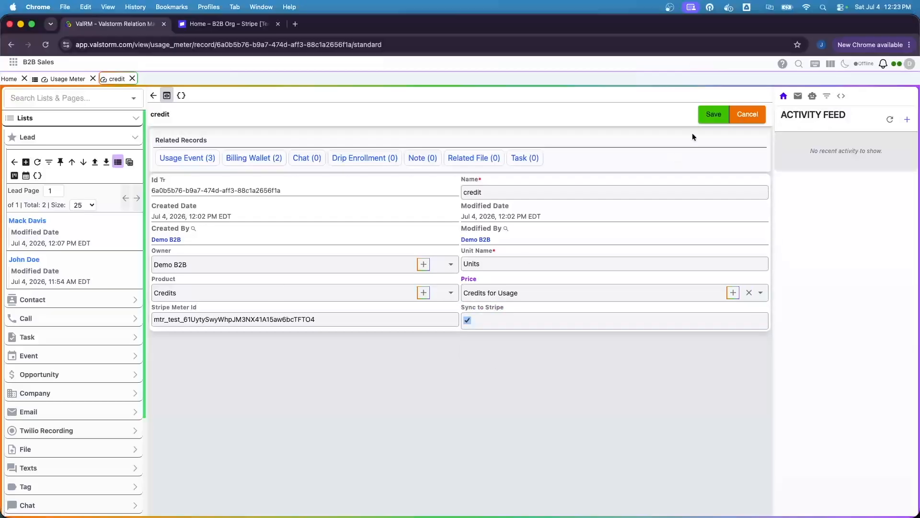
{"action": "left_click", "coordinate": [714, 114]}
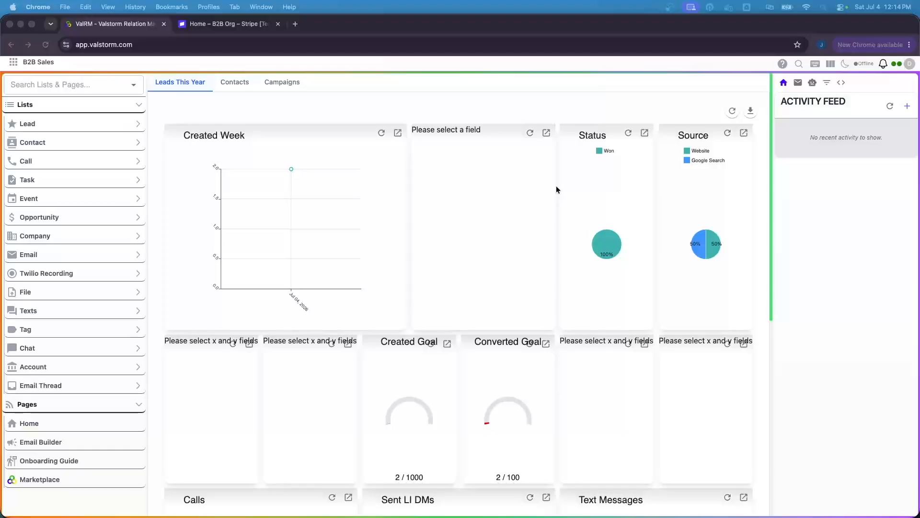
Start a new record from the Lead list and focus its Name field.
{"action": "left_click", "coordinate": [69, 124]}
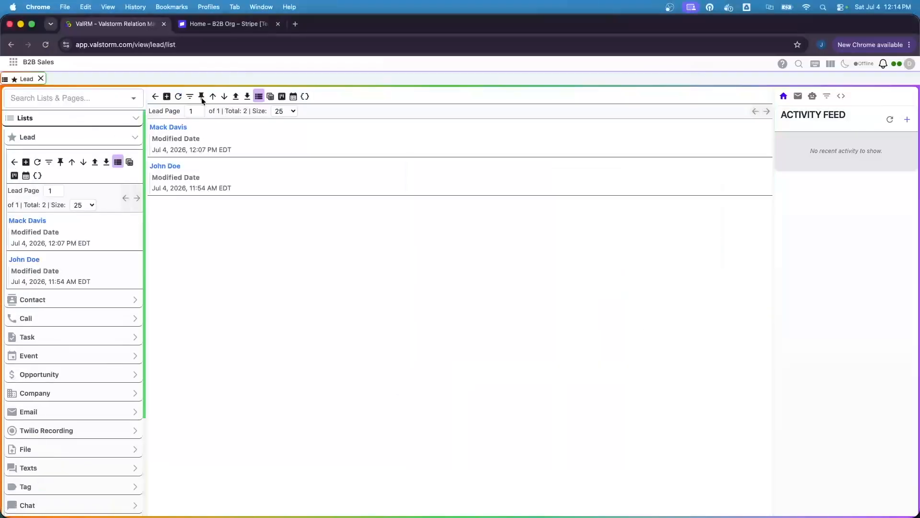
{"action": "left_click", "coordinate": [167, 96]}
{"action": "left_click", "coordinate": [208, 148]}
Enter the lead's full name and e-mail, and set Lead Source to Website.
{"action": "type", "text": "Mark Twain"}
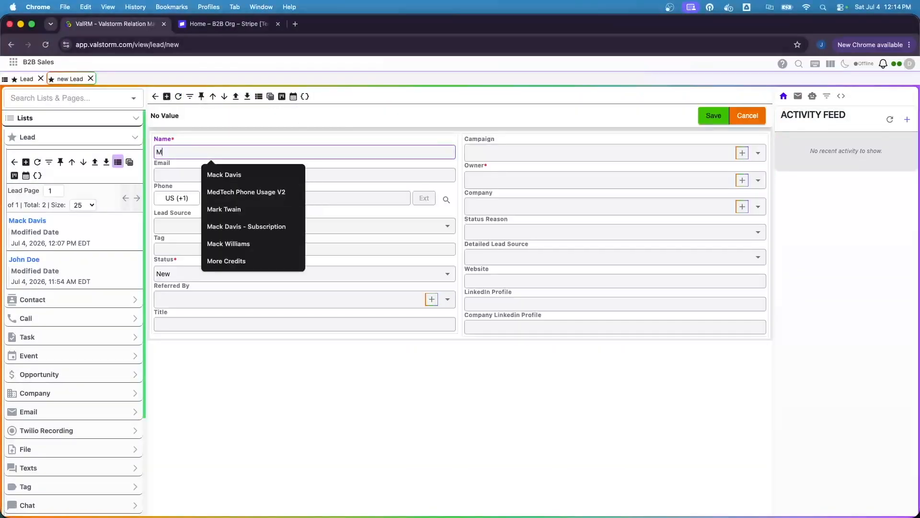
{"action": "key", "text": "Tab"}
{"action": "type", "text": "twain@"}
{"action": "key", "text": "BackSpace"}
{"action": "key", "text": "BackSpace"}
{"action": "key", "text": "BackSpace"}
{"action": "key", "text": "BackSpace"}
{"action": "key", "text": "BackSpace"}
{"action": "key", "text": "BackSpace"}
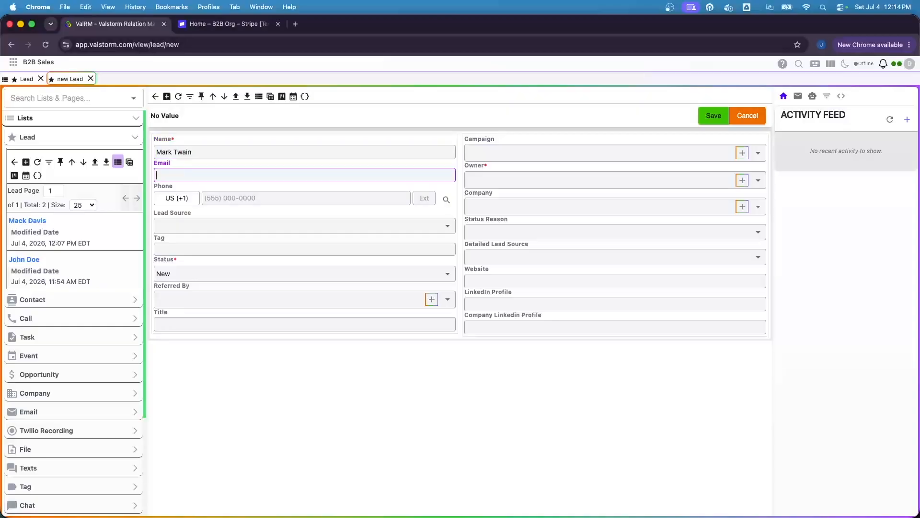
{"action": "left_click", "coordinate": [230, 227]}
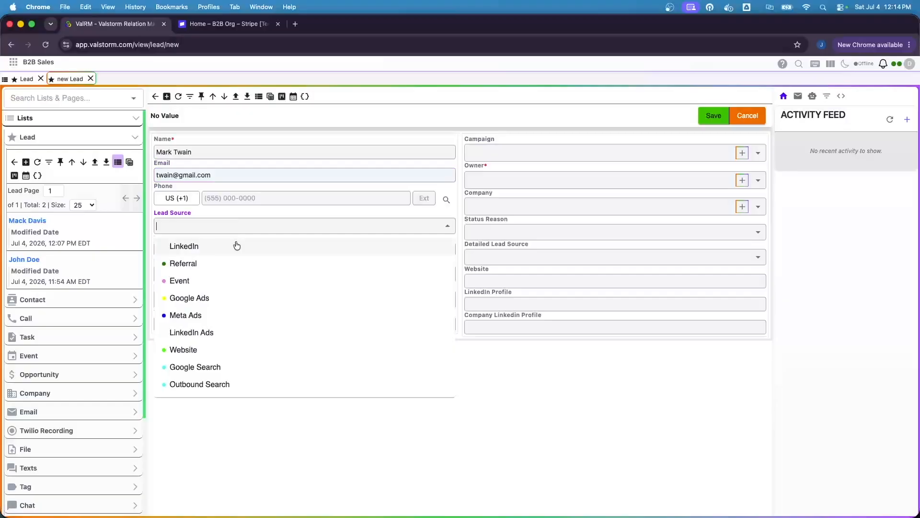
{"action": "left_click", "coordinate": [184, 350]}
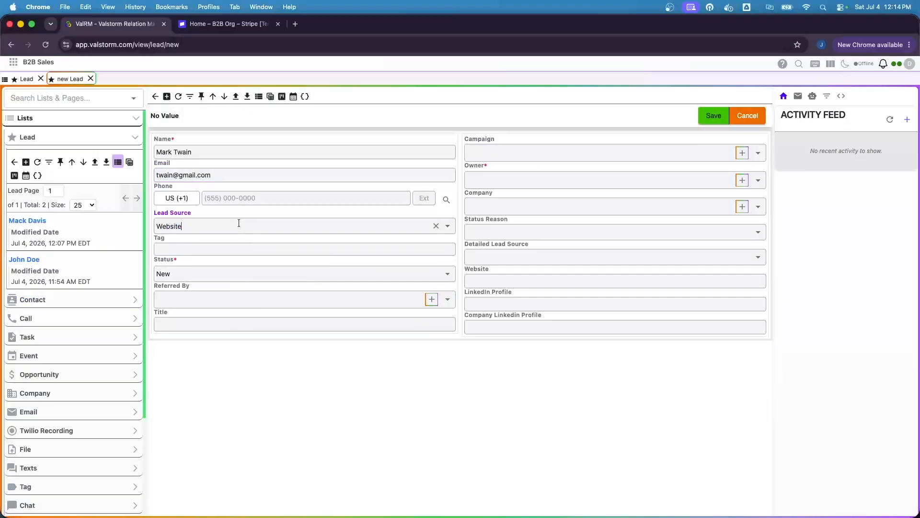
Create the company Baxter Inc for the lead and save the lead record.
{"action": "left_click", "coordinate": [740, 206]}
{"action": "left_click", "coordinate": [296, 168]}
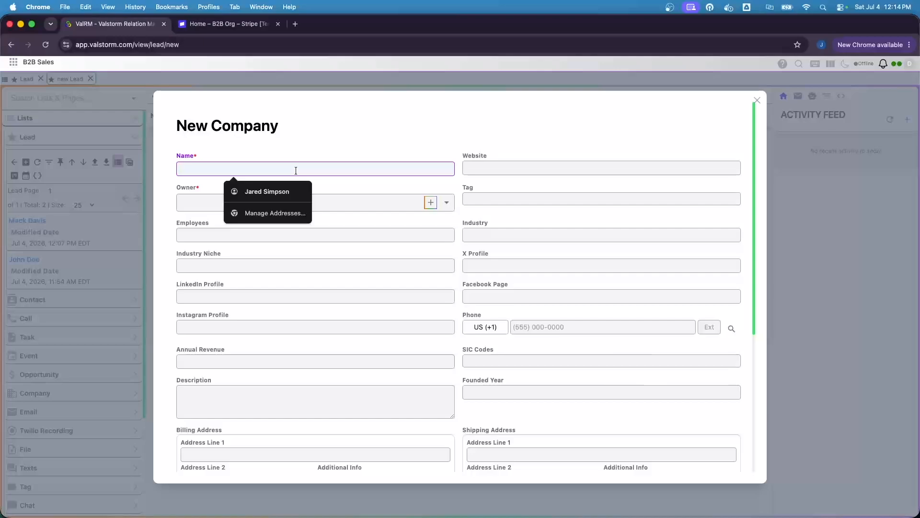
{"action": "type", "text": "Baxter Inc"}
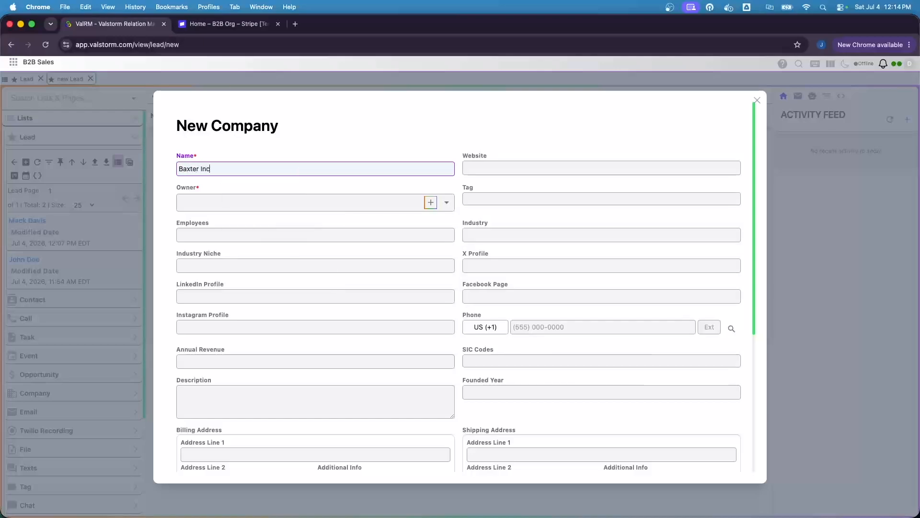
{"action": "scroll", "coordinate": [293, 245], "scroll_direction": "down", "scroll_amount": 5}
{"action": "left_click", "coordinate": [195, 447]}
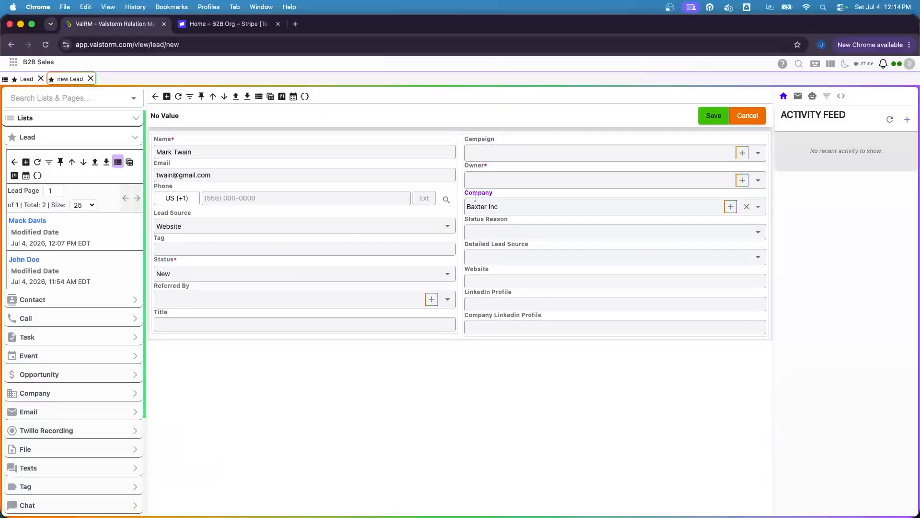
{"action": "left_click", "coordinate": [712, 119]}
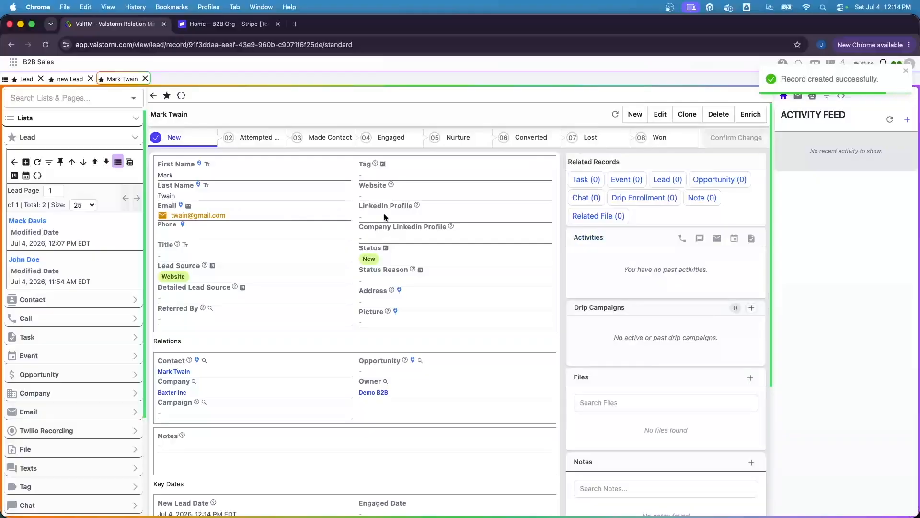
Convert the lead and move the resulting Baxter Inc opportunity to the Won stage.
{"action": "left_click", "coordinate": [522, 144]}
{"action": "left_click", "coordinate": [743, 139]}
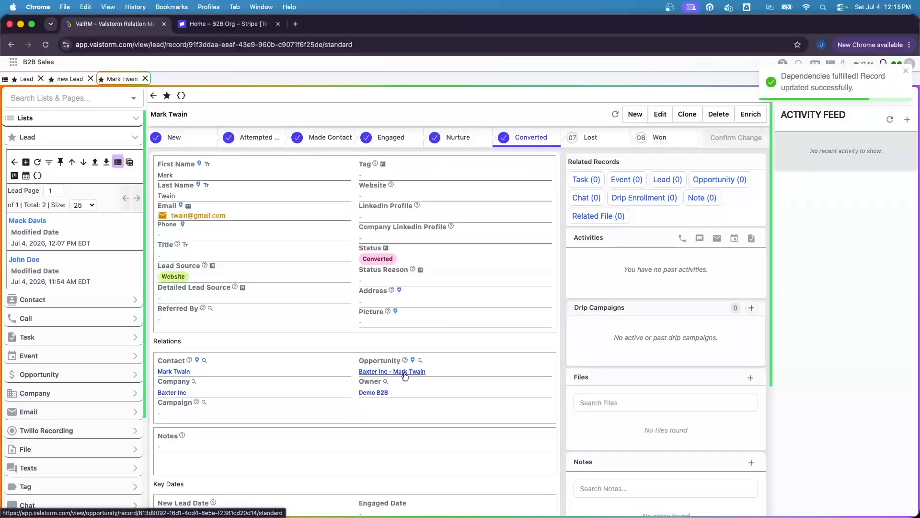
{"action": "left_click", "coordinate": [404, 373]}
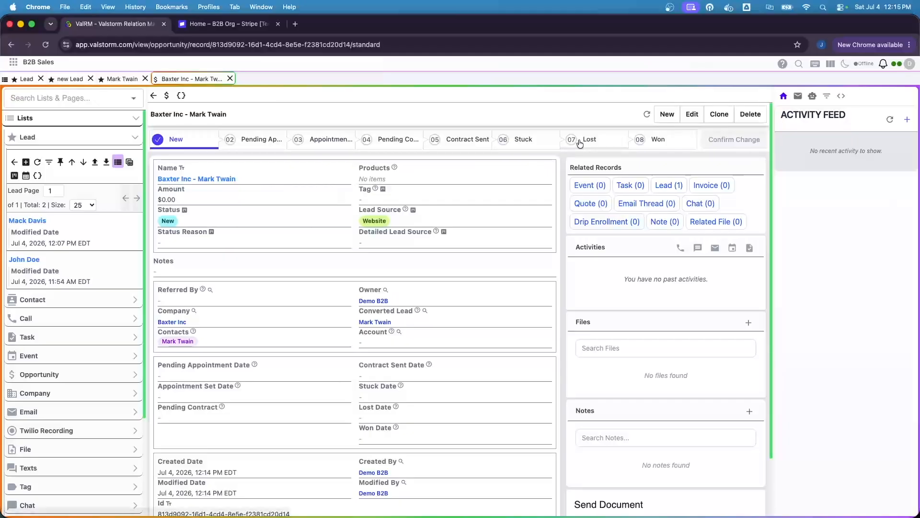
{"action": "left_click", "coordinate": [651, 140]}
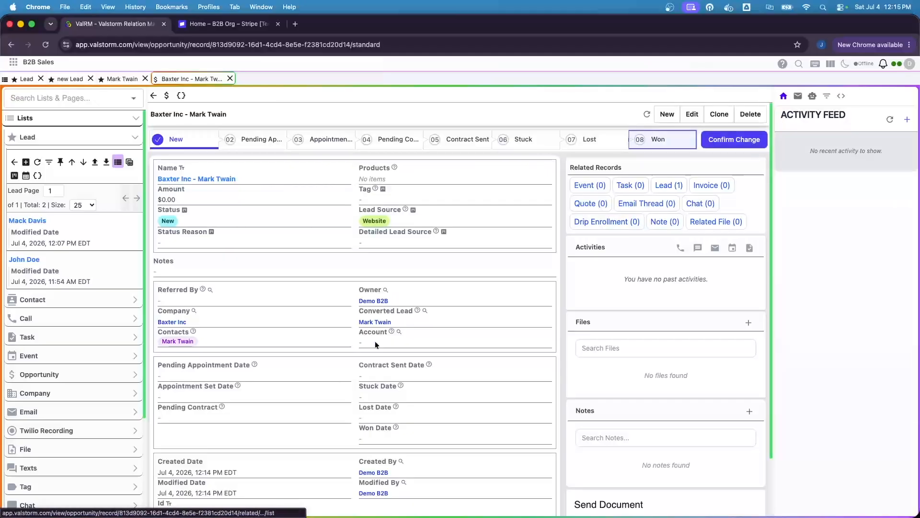
{"action": "left_click", "coordinate": [734, 139]}
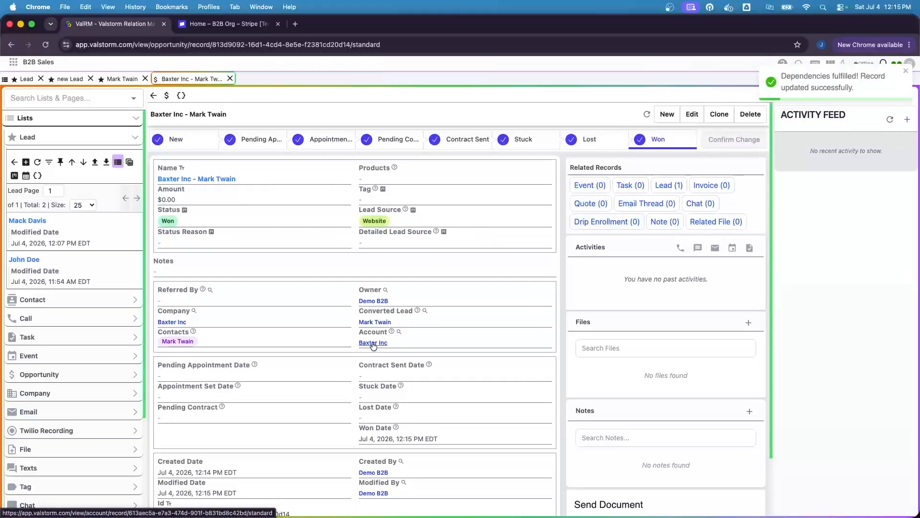
Open the linked Baxter Inc account, check its Stripe Customer Id, and return to Stripe.
{"action": "left_click", "coordinate": [374, 342]}
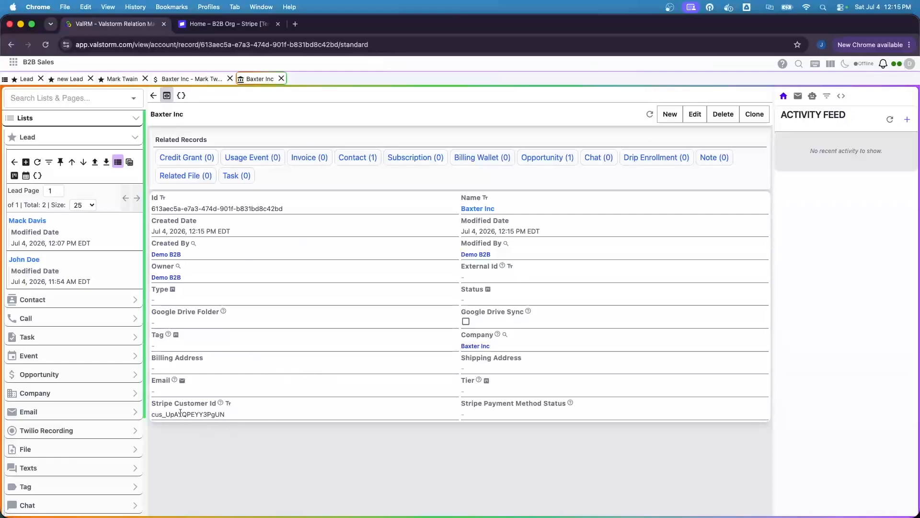
{"action": "left_click_drag", "start_coordinate": [171, 415], "coordinate": [215, 415]}
{"action": "left_click", "coordinate": [298, 379]}
{"action": "left_click", "coordinate": [206, 24]}
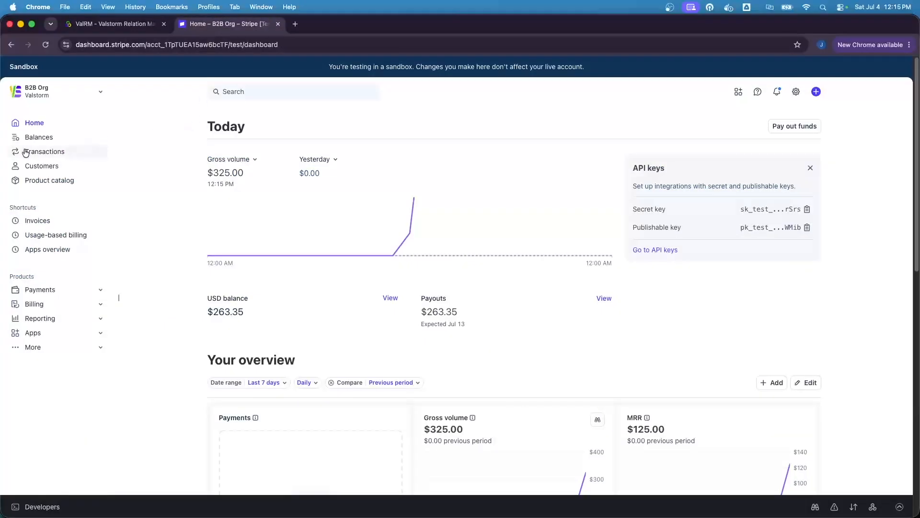
Start a subscription for customer Baxter Inc using the monthly Credits price at $0.01 per unit.
{"action": "left_click", "coordinate": [40, 167]}
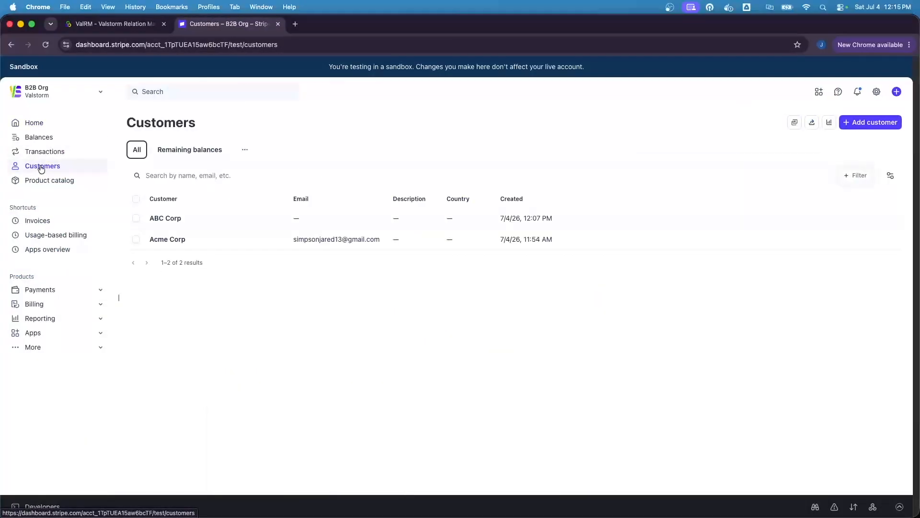
{"action": "left_click", "coordinate": [46, 44]}
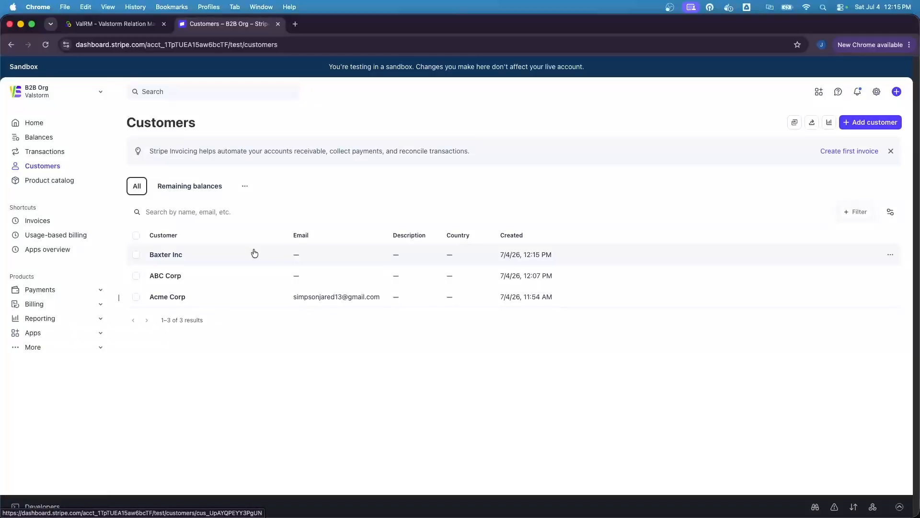
{"action": "left_click", "coordinate": [254, 252]}
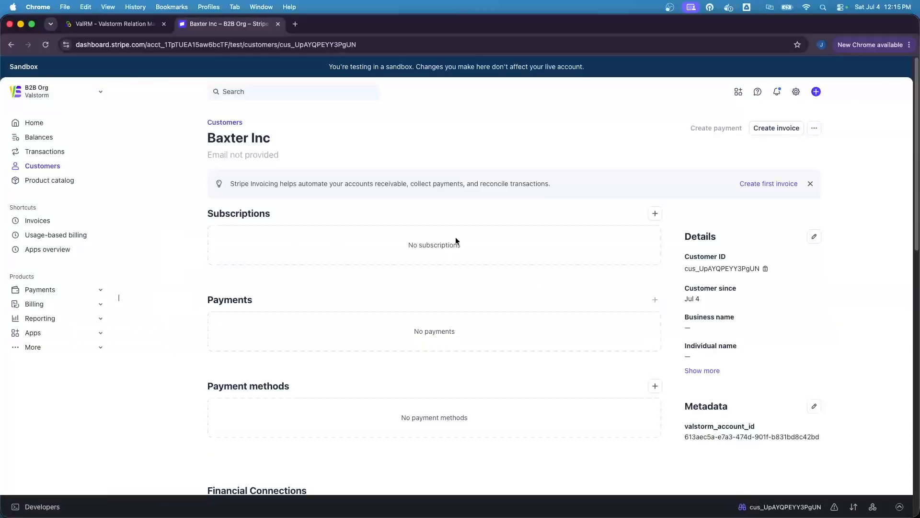
{"action": "left_click", "coordinate": [656, 213]}
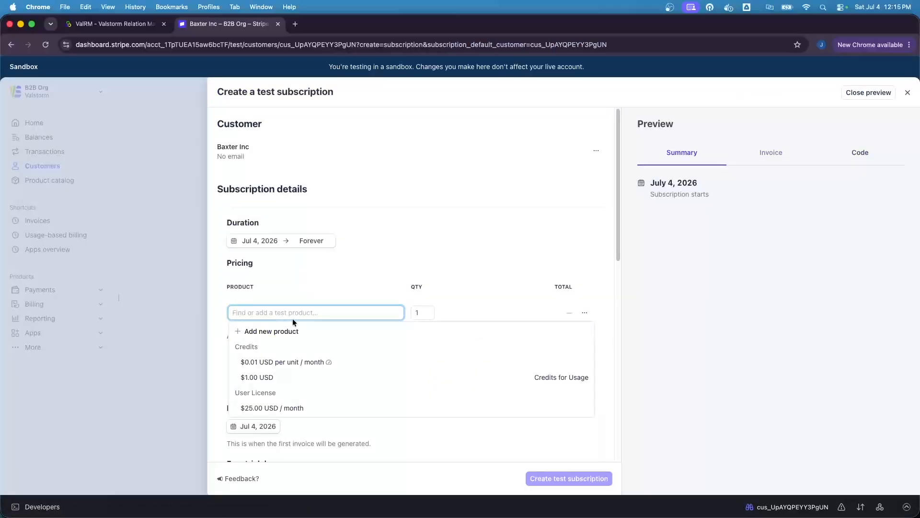
{"action": "left_click", "coordinate": [286, 363]}
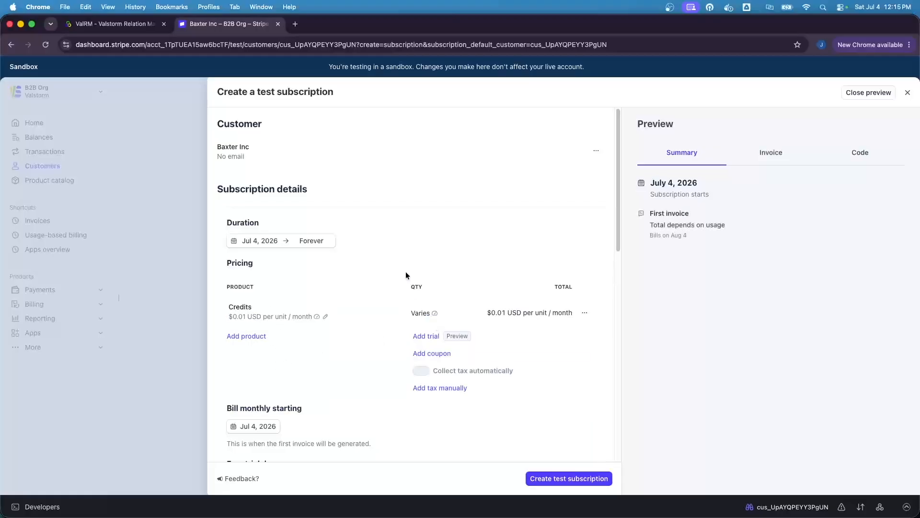
{"action": "scroll", "coordinate": [410, 269], "scroll_direction": "down", "scroll_amount": 1}
{"action": "scroll", "coordinate": [408, 249], "scroll_direction": "down", "scroll_amount": 3}
{"action": "scroll", "coordinate": [408, 249], "scroll_direction": "down", "scroll_amount": 10}
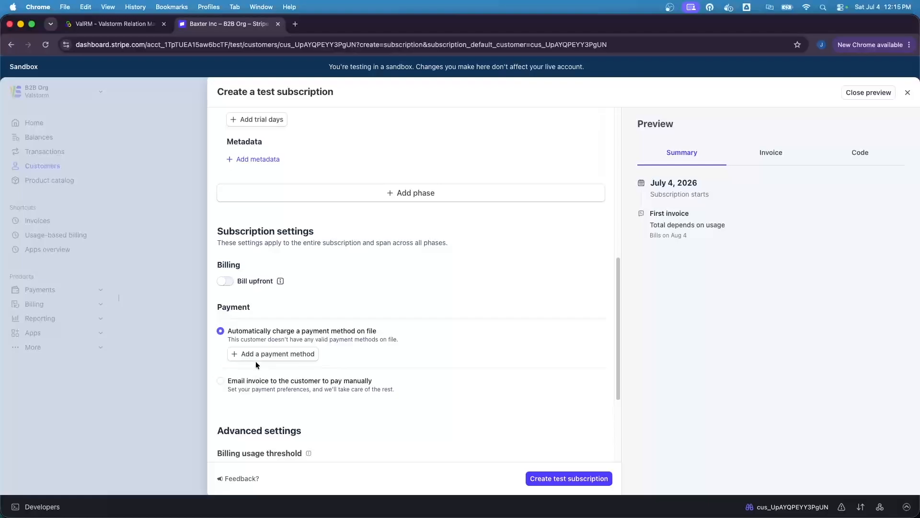
Add test Visa card 4242 (expiry 04/27, CVC 424) and create the Credits subscription.
{"action": "left_click", "coordinate": [257, 354]}
{"action": "type", "text": "424"}
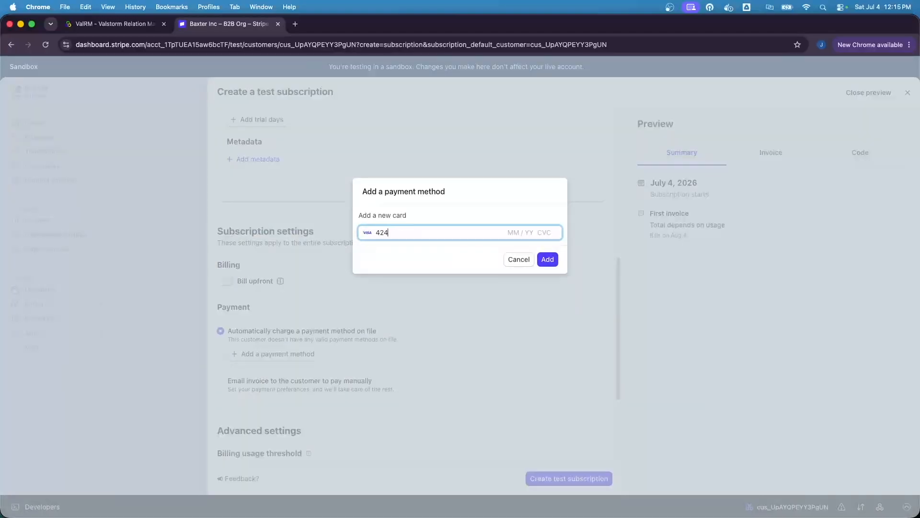
{"action": "type", "text": "2 4242 4242 4242 04 / 27"}
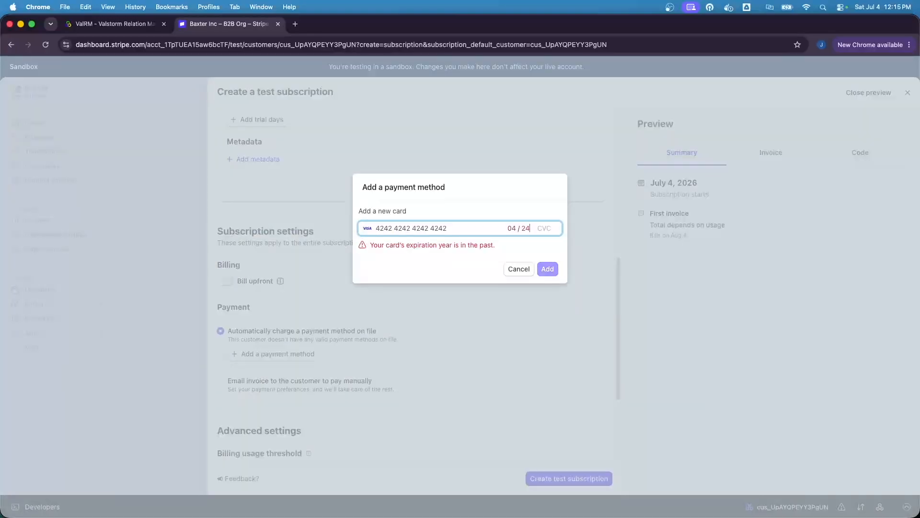
{"action": "key", "text": "Tab"}
{"action": "left_click", "coordinate": [535, 232]}
{"action": "type", "text": "424"}
{"action": "left_click", "coordinate": [546, 259]}
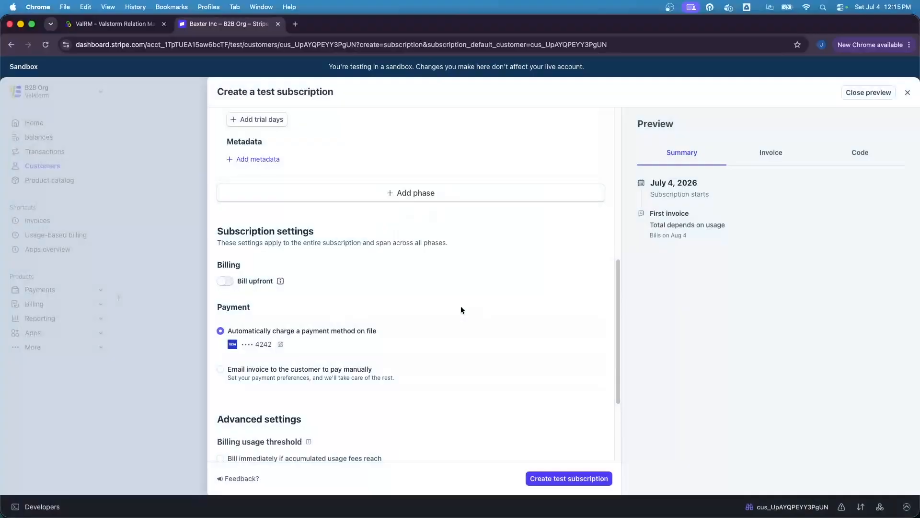
{"action": "scroll", "coordinate": [461, 310], "scroll_direction": "down", "scroll_amount": 5}
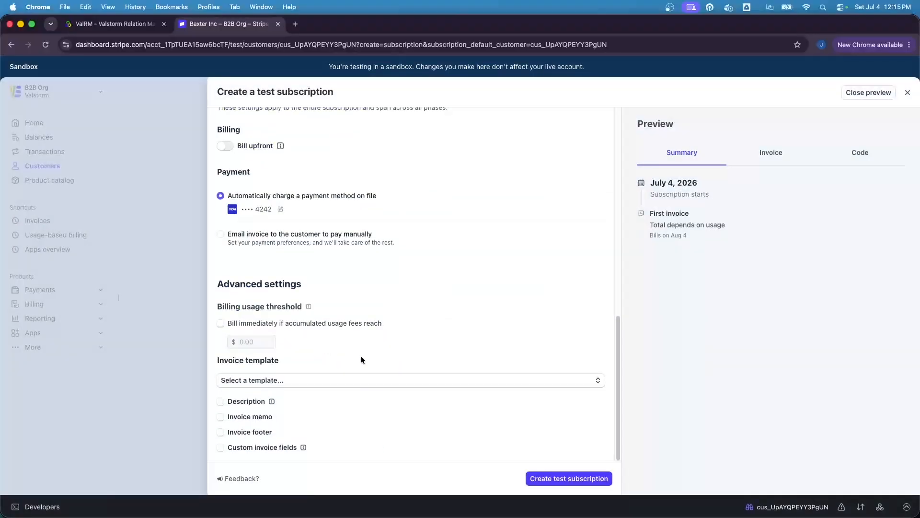
{"action": "left_click", "coordinate": [572, 479]}
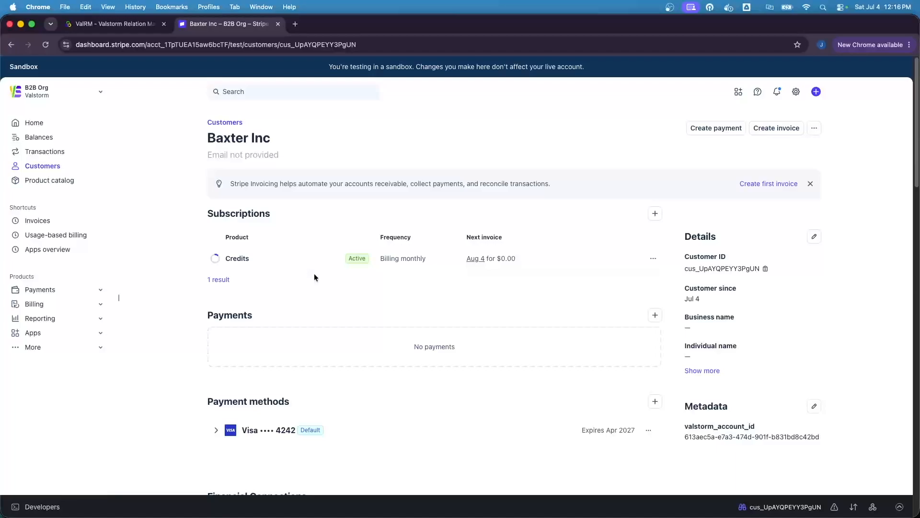
{"action": "left_click", "coordinate": [96, 24]}
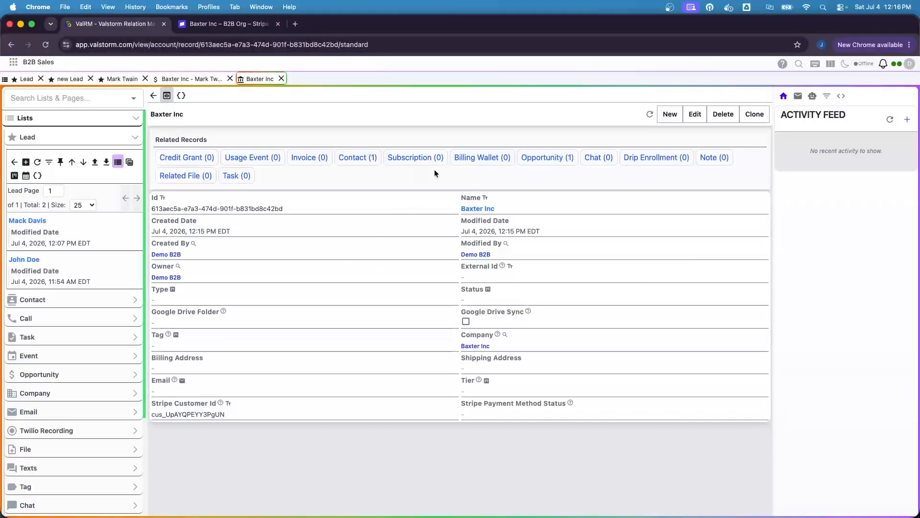
Start a new billing wallet named 'Baxter Inc - Wallet' linked to the credit usage meter.
{"action": "left_click", "coordinate": [460, 157]}
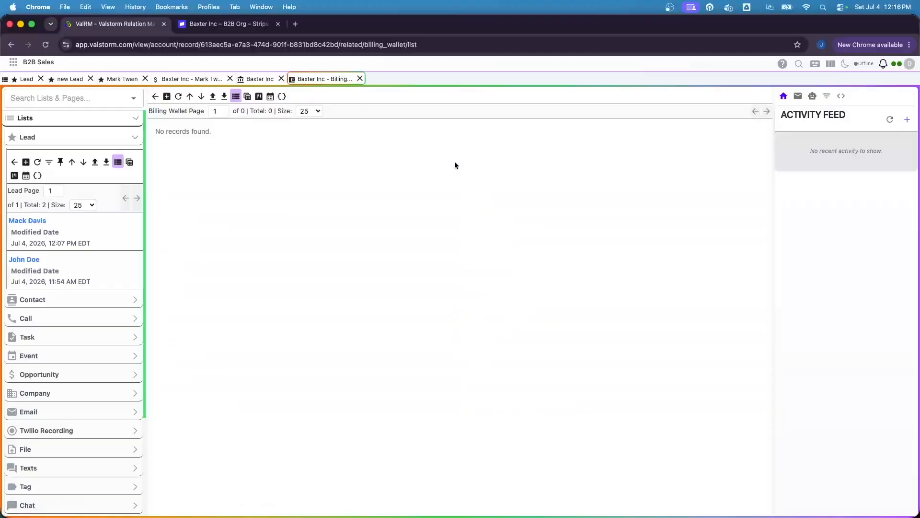
{"action": "left_click", "coordinate": [166, 97]}
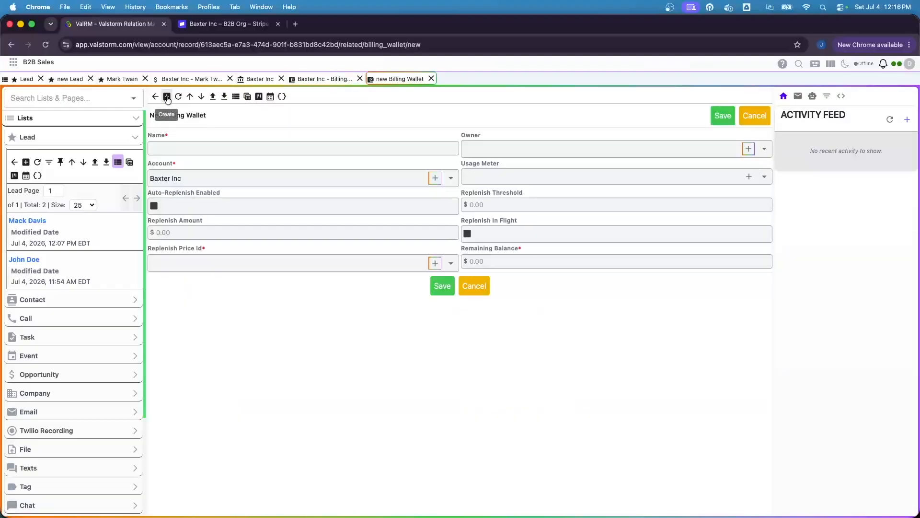
{"action": "left_click", "coordinate": [183, 179]}
{"action": "key", "text": "cmd+c"}
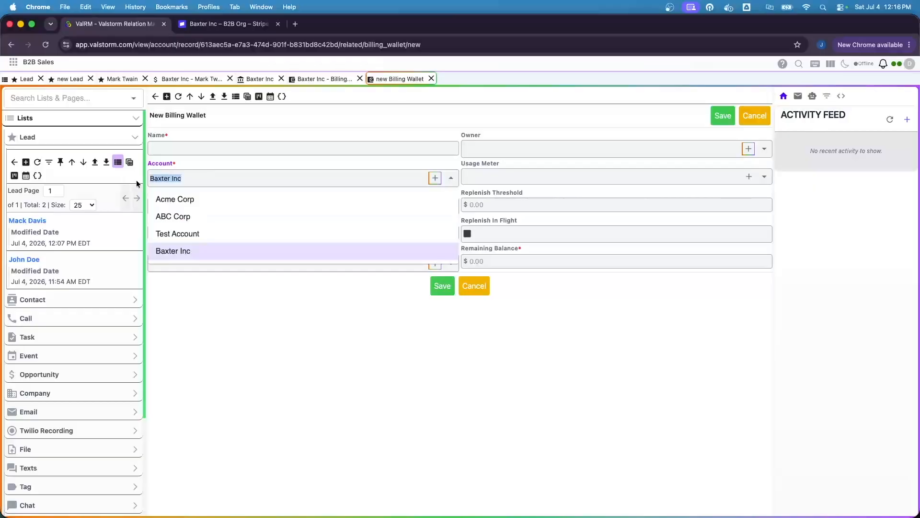
{"action": "left_click", "coordinate": [177, 153]}
{"action": "key", "text": "cmd+v"}
{"action": "type", "text": "- Wallet"}
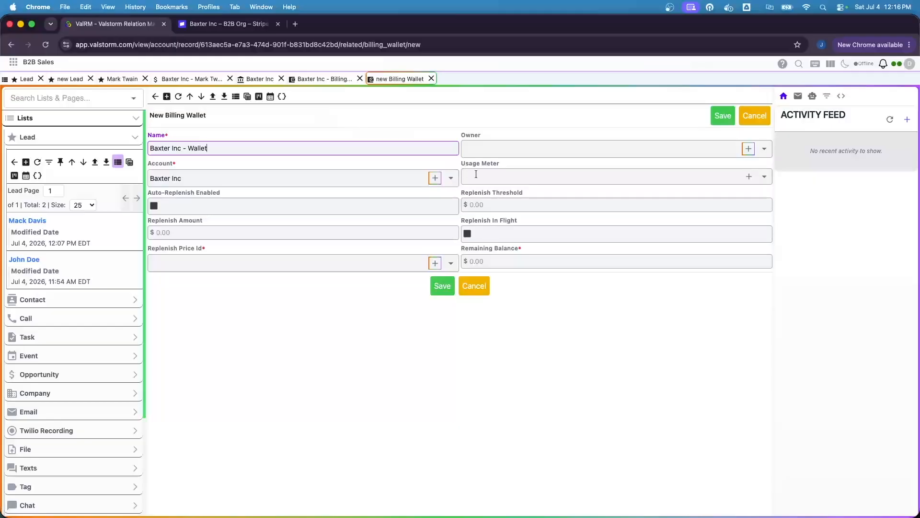
{"action": "left_click", "coordinate": [476, 174]}
{"action": "left_click", "coordinate": [487, 195]}
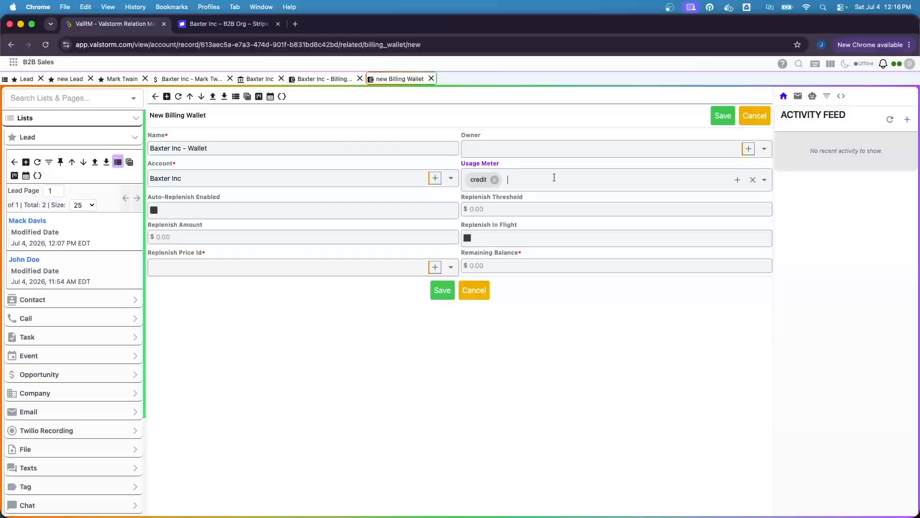
Set Credits for Usage price, remaining balance 0, replenish amount 200, threshold 50, and save the wallet.
{"action": "left_click", "coordinate": [240, 270]}
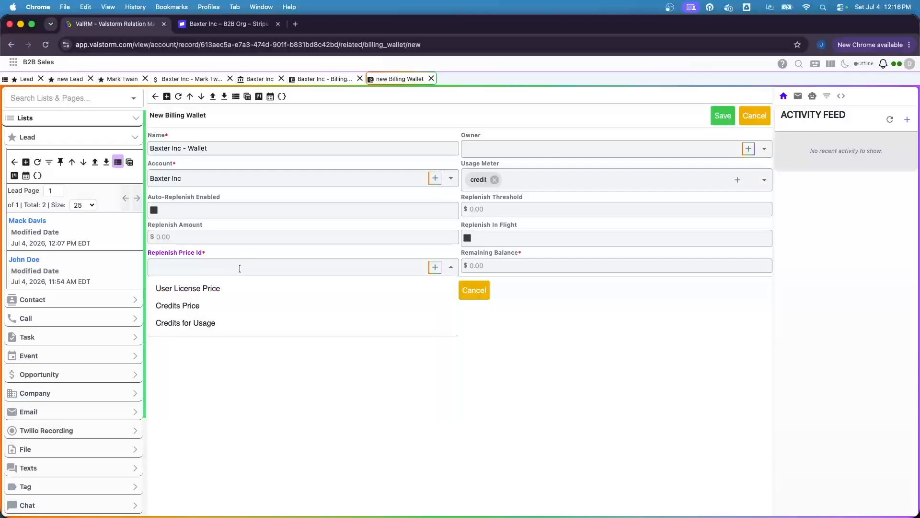
{"action": "left_click", "coordinate": [172, 326]}
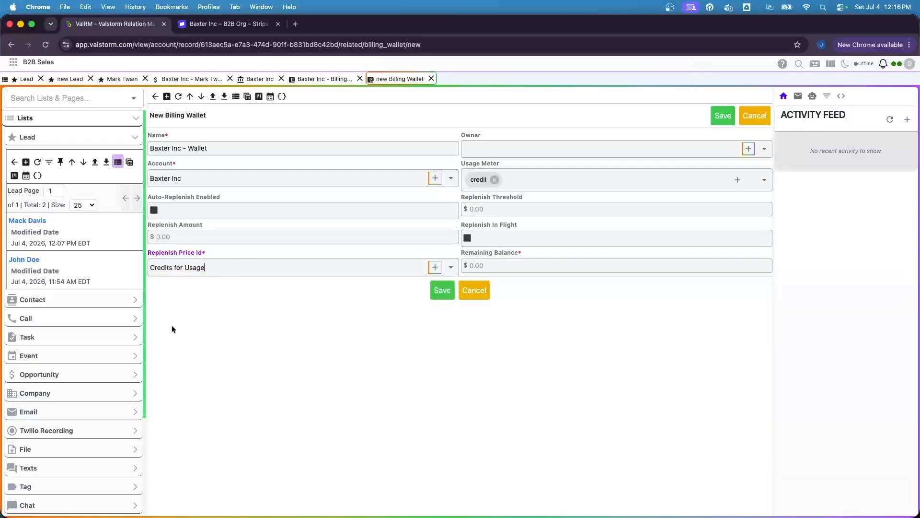
{"action": "left_click", "coordinate": [471, 271]}
{"action": "type", "text": "0"}
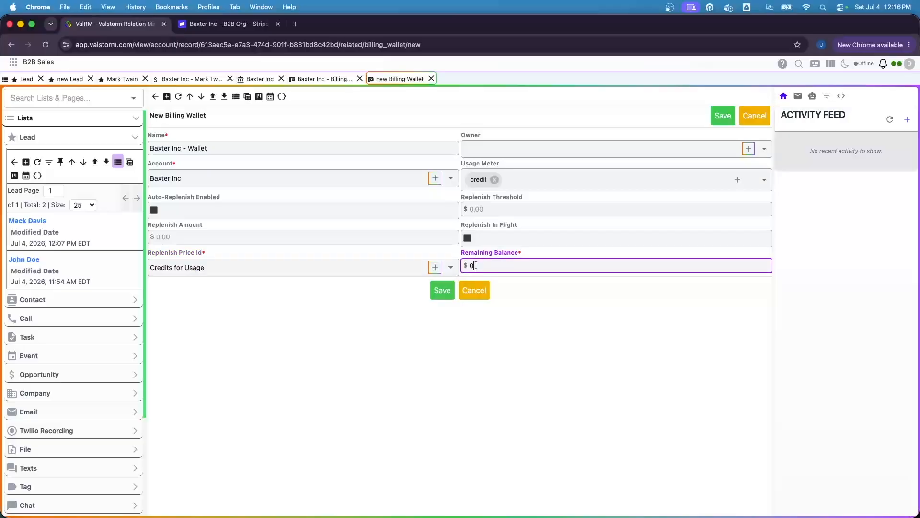
{"action": "left_click", "coordinate": [488, 210]}
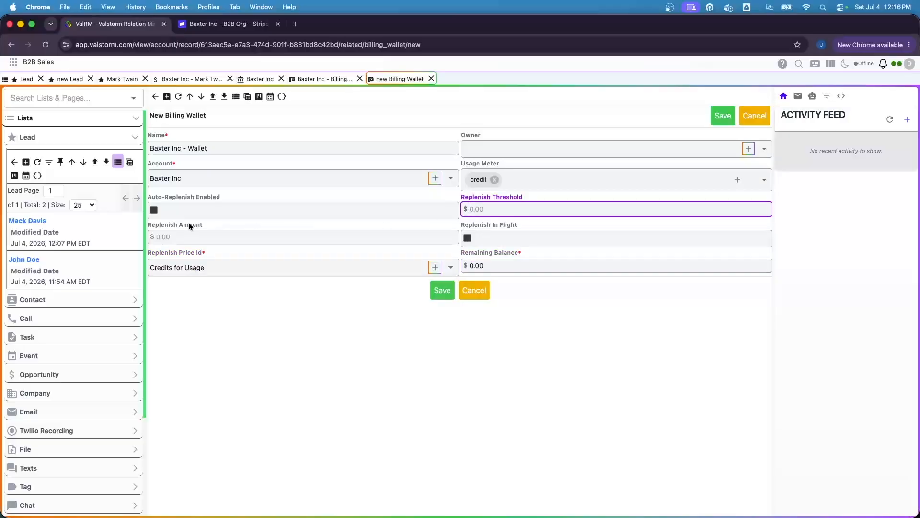
{"action": "left_click_drag", "start_coordinate": [177, 238], "coordinate": [64, 240]}
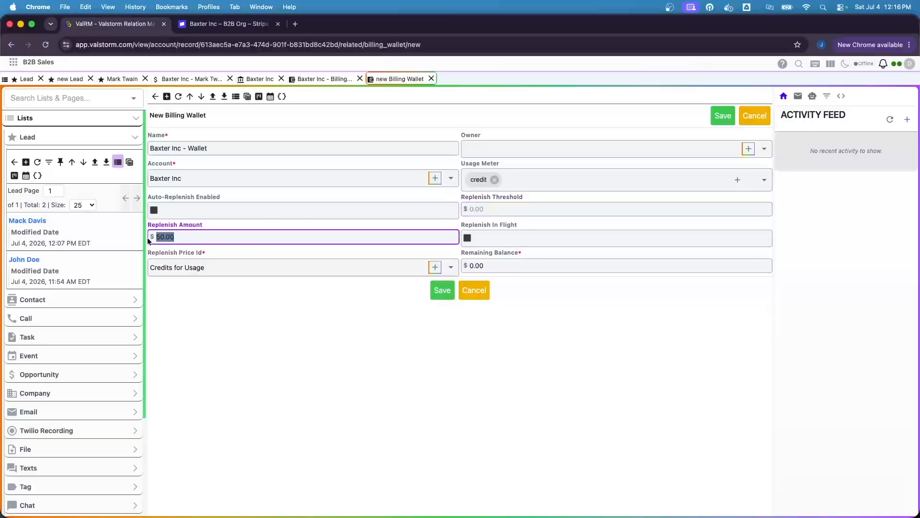
{"action": "type", "text": "200"}
{"action": "left_click", "coordinate": [483, 209]}
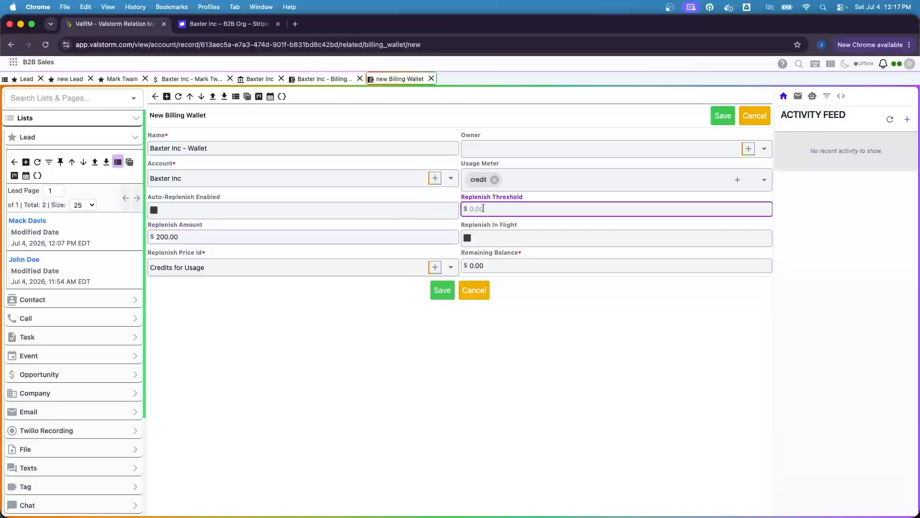
{"action": "type", "text": "50"}
{"action": "key", "text": "Tab"}
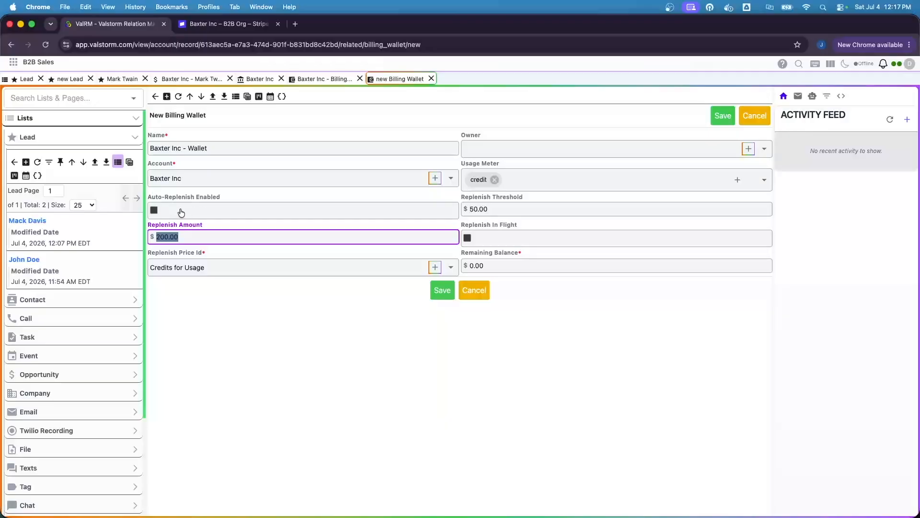
{"action": "left_click", "coordinate": [466, 352]}
{"action": "left_click", "coordinate": [436, 291]}
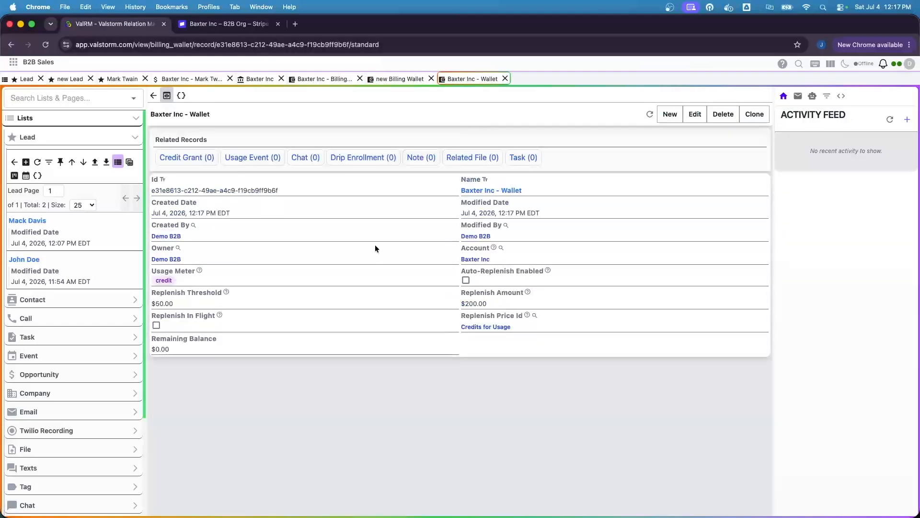
{"action": "left_click", "coordinate": [217, 24]}
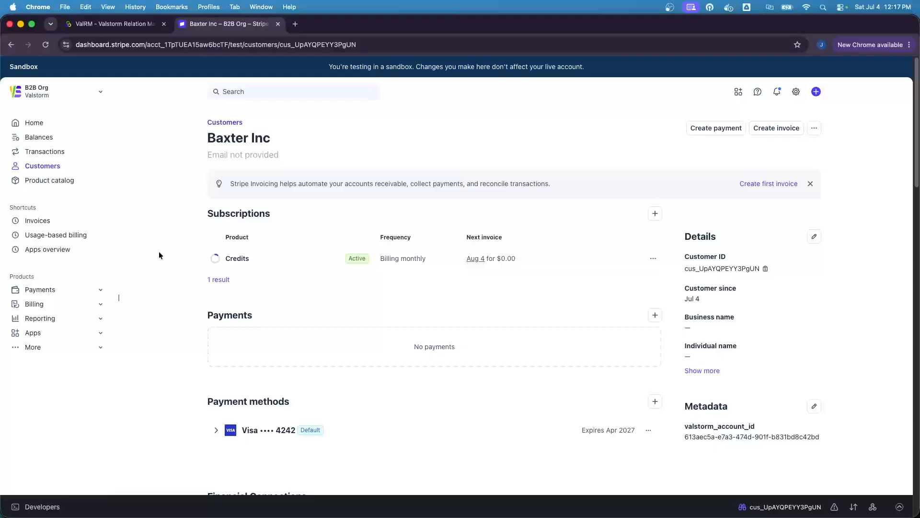
Create a new Baxter Inc invoice with a Credits line item of quantity 200.
{"action": "left_click", "coordinate": [773, 130]}
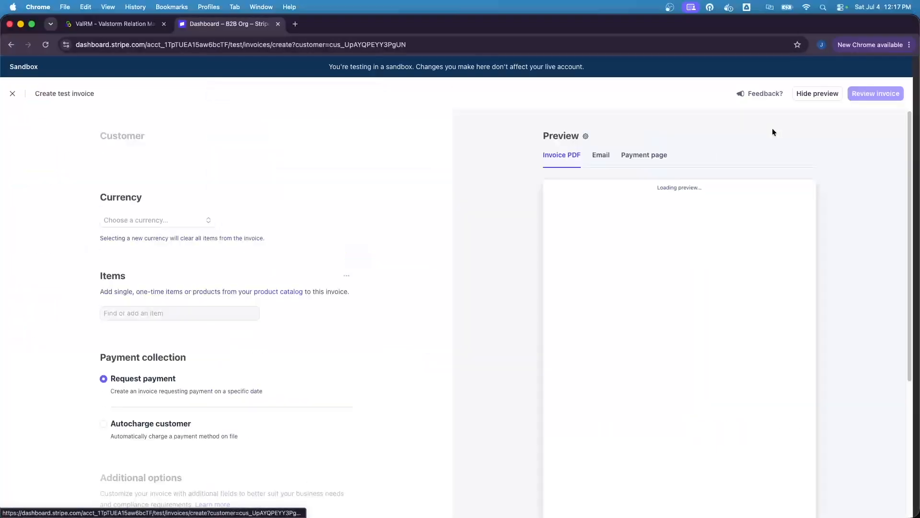
{"action": "left_click", "coordinate": [163, 332]}
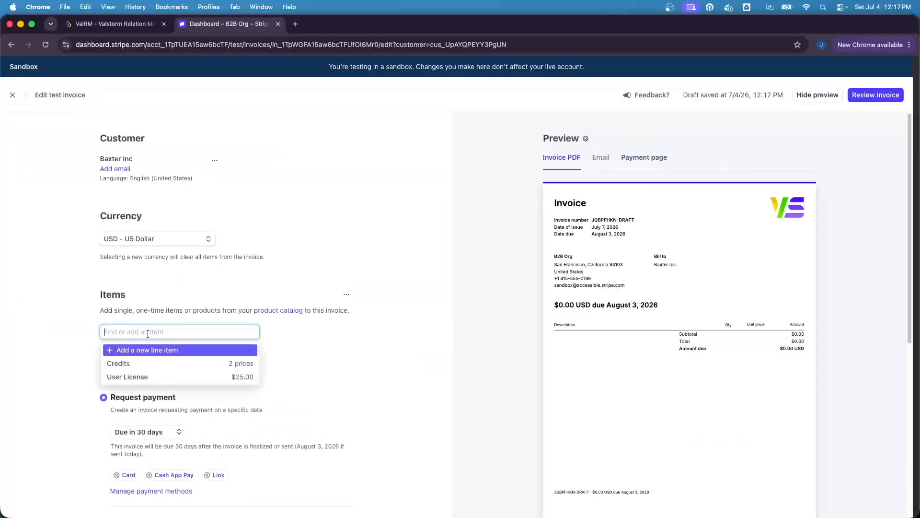
{"action": "left_click", "coordinate": [135, 364]}
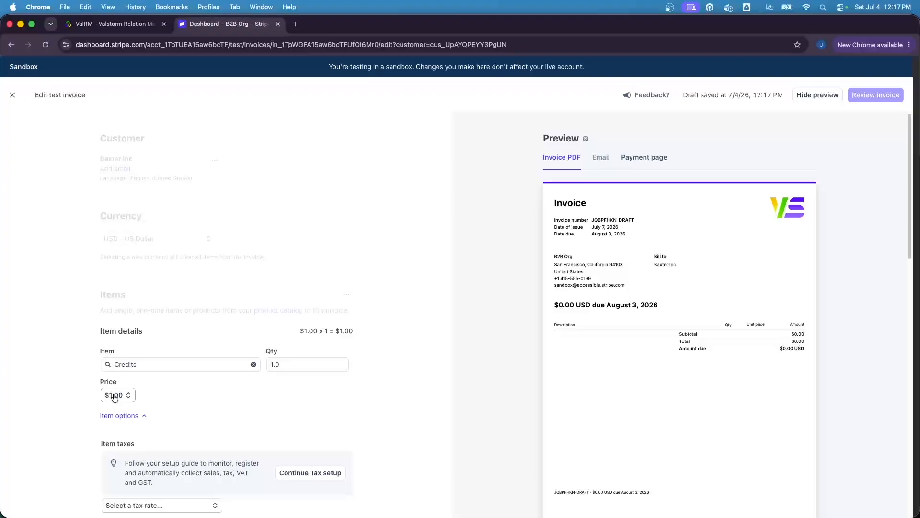
{"action": "left_click", "coordinate": [271, 365]}
{"action": "type", "text": "200"}
{"action": "left_click", "coordinate": [244, 384]}
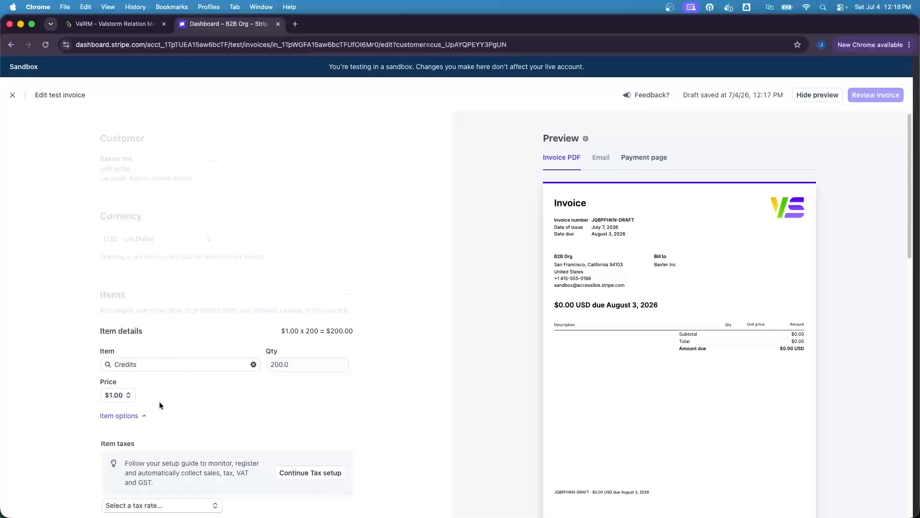
{"action": "scroll", "coordinate": [159, 401], "scroll_direction": "down", "scroll_amount": 4}
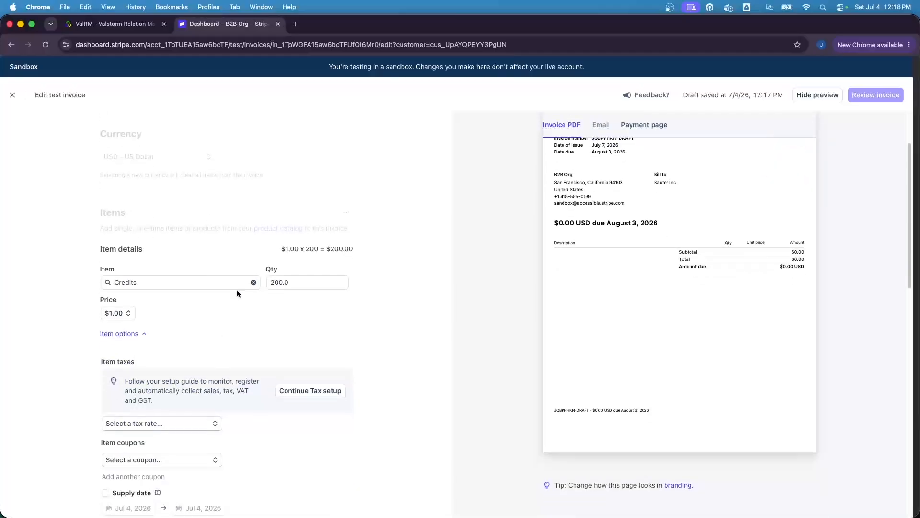
{"action": "scroll", "coordinate": [237, 290], "scroll_direction": "down", "scroll_amount": 5}
{"action": "left_click", "coordinate": [321, 402]}
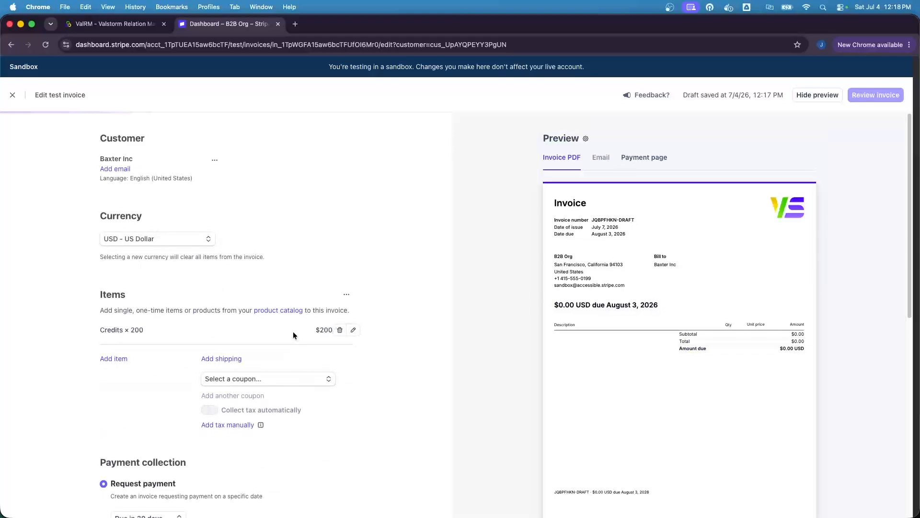
Autocharge the invoice to the saved card and confirm the $200.00 charge.
{"action": "scroll", "coordinate": [293, 332], "scroll_direction": "down", "scroll_amount": 10}
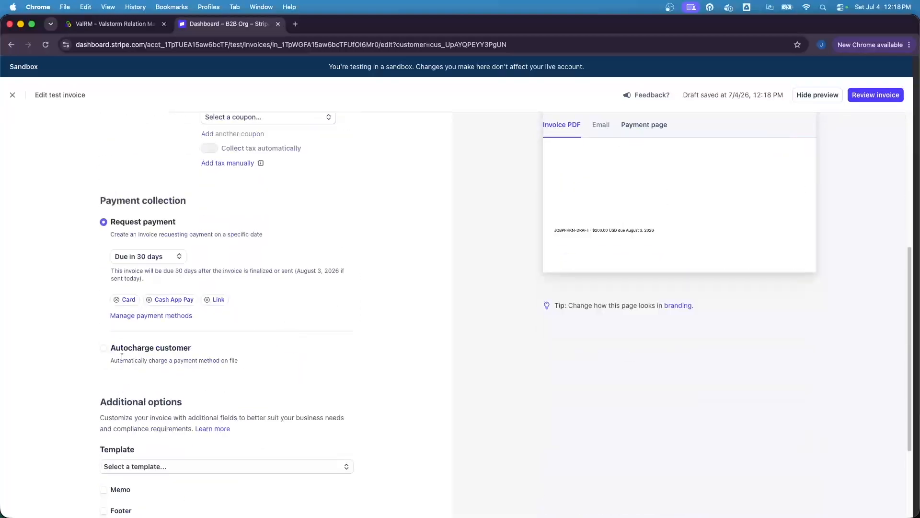
{"action": "left_click", "coordinate": [123, 353]}
{"action": "scroll", "coordinate": [47, 345], "scroll_direction": "down", "scroll_amount": 4}
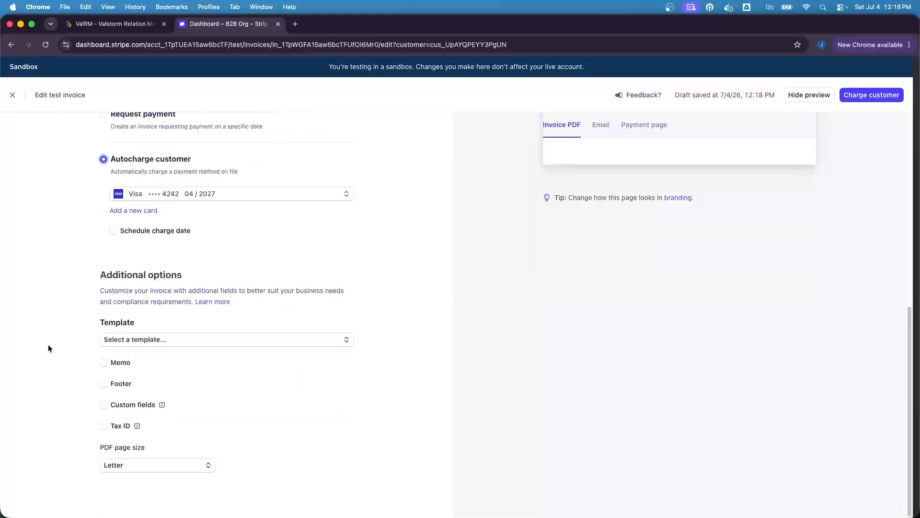
{"action": "scroll", "coordinate": [225, 340], "scroll_direction": "up", "scroll_amount": 10}
{"action": "left_click", "coordinate": [871, 94]}
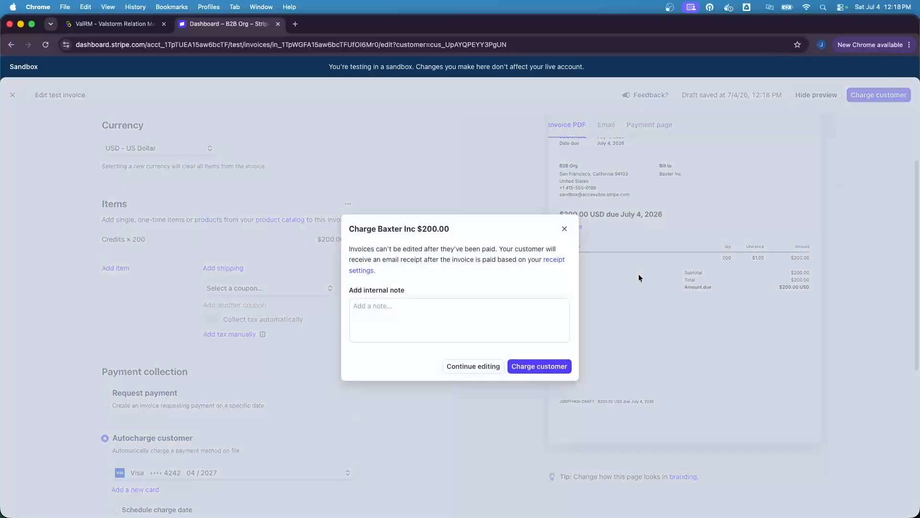
{"action": "left_click", "coordinate": [540, 364]}
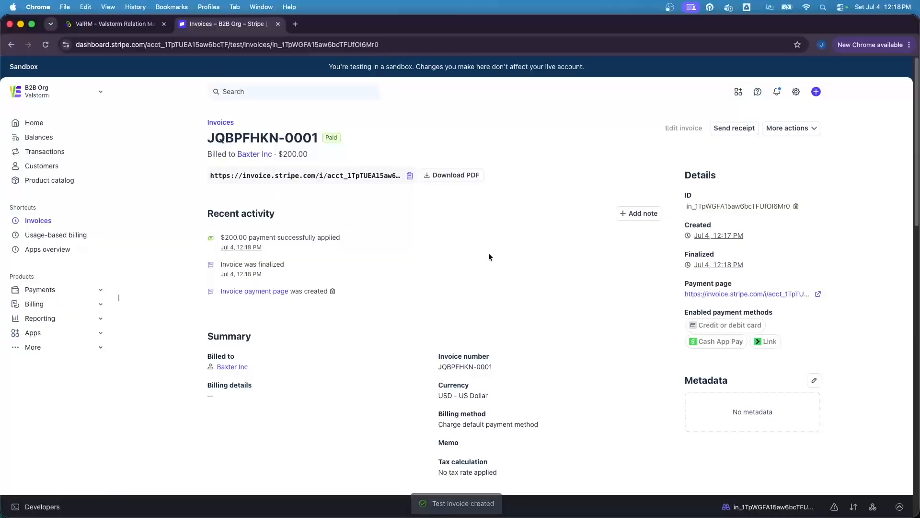
{"action": "left_click", "coordinate": [87, 27]}
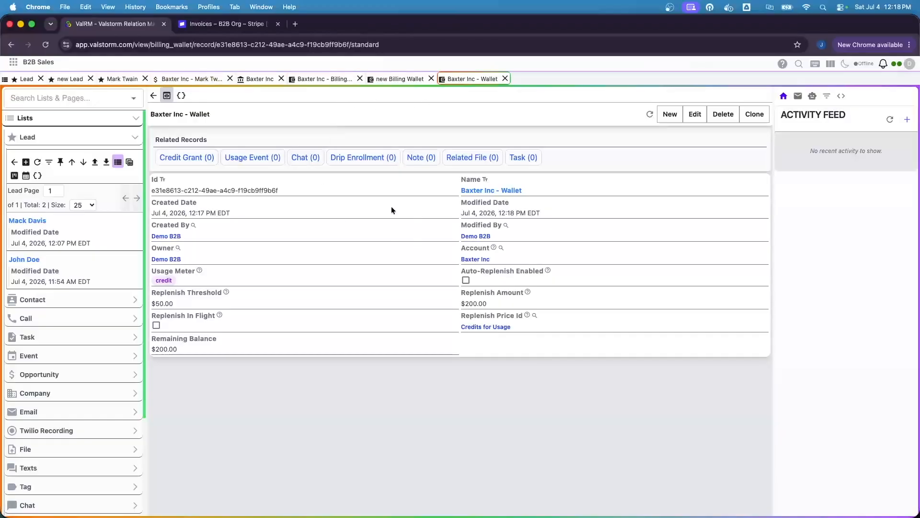
Check the wallet's $200.00 remaining balance and review its Grant from Credits credit grant.
{"action": "left_click_drag", "start_coordinate": [149, 338], "coordinate": [227, 362]}
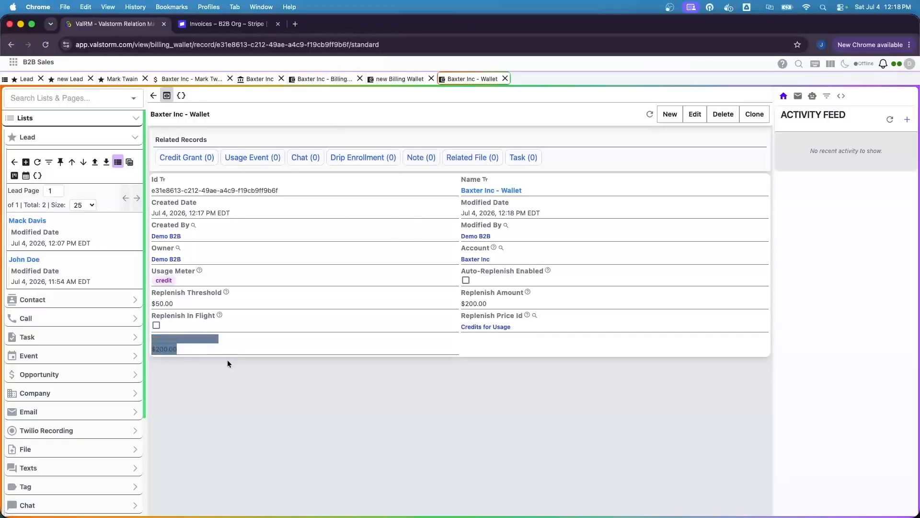
{"action": "left_click", "coordinate": [230, 363]}
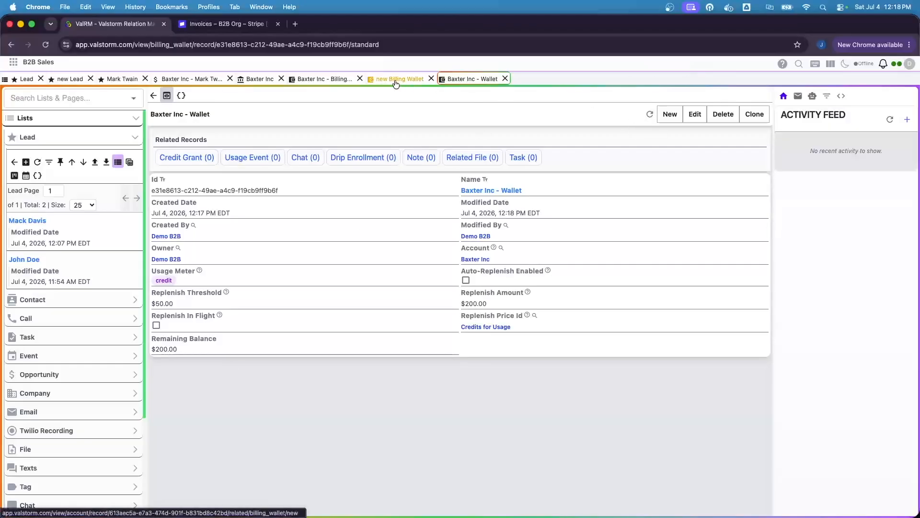
{"action": "left_click", "coordinate": [321, 82]}
{"action": "left_click", "coordinate": [476, 81]}
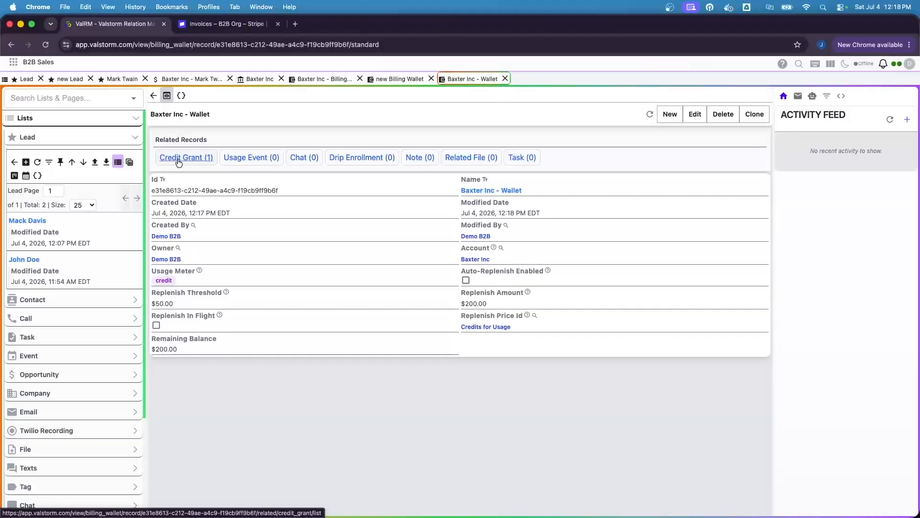
{"action": "left_click", "coordinate": [178, 163]}
{"action": "left_click", "coordinate": [269, 152]}
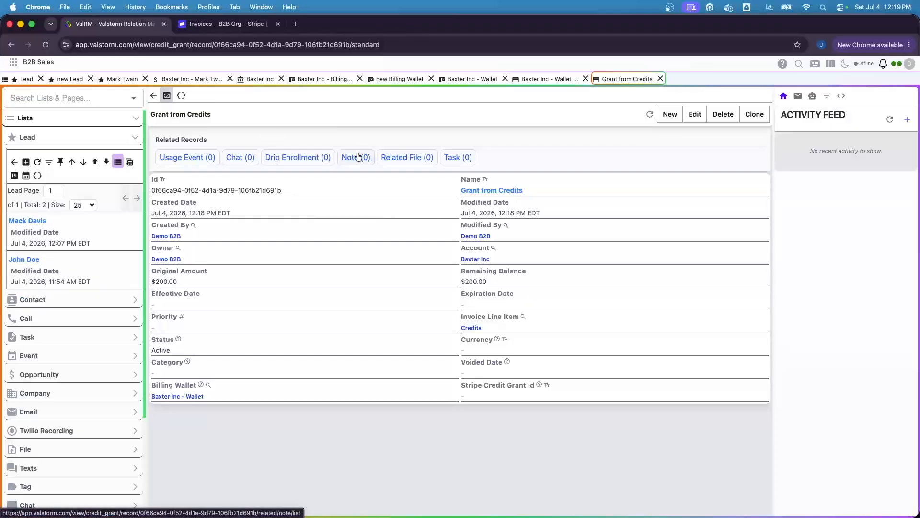
{"action": "left_click", "coordinate": [481, 80]}
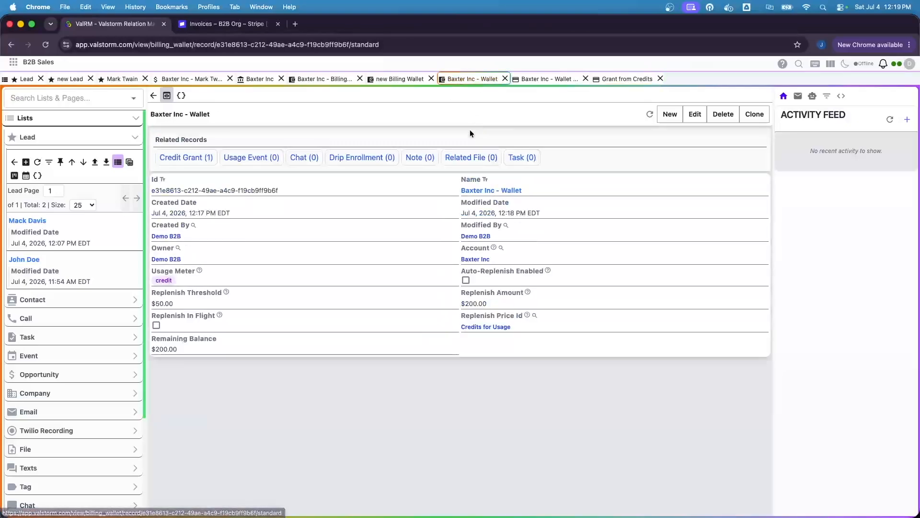
Tick Auto-Replenish Enabled on Baxter Inc - Wallet, keep the 50.00 threshold, and save.
{"action": "left_click", "coordinate": [695, 114]}
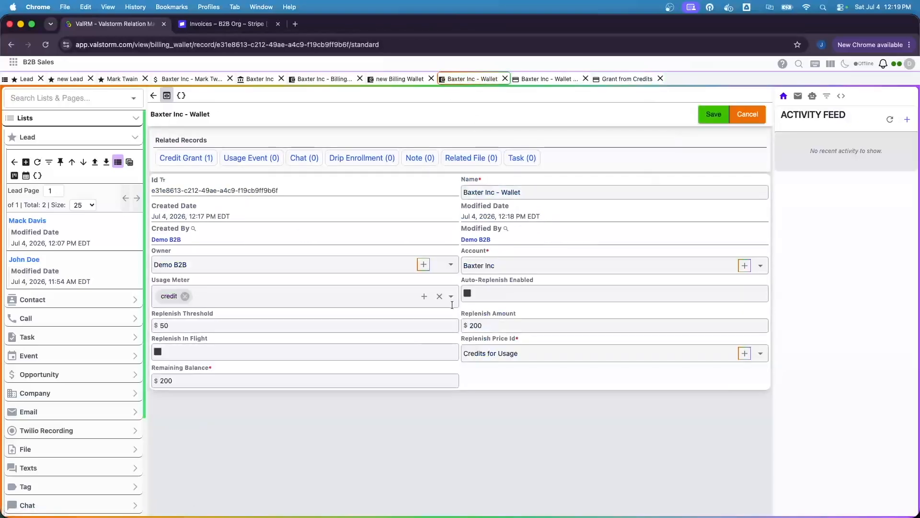
{"action": "left_click", "coordinate": [472, 296]}
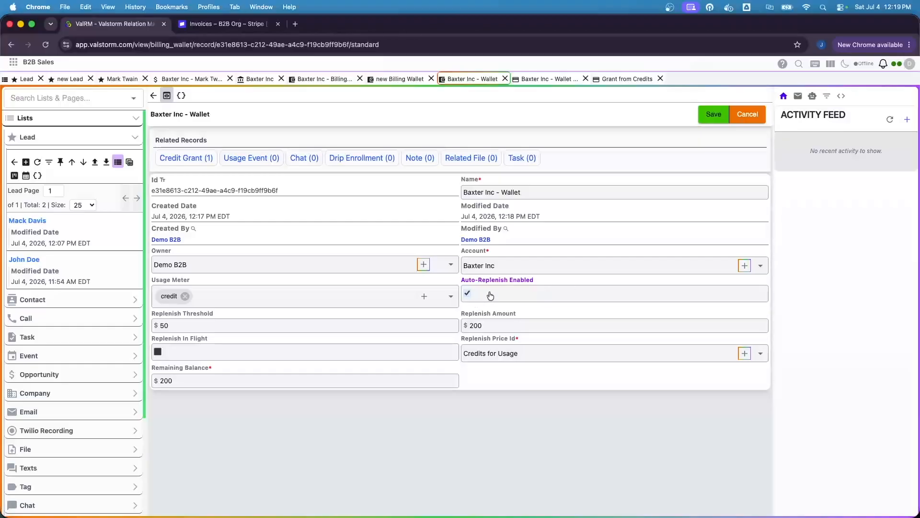
{"action": "left_click_drag", "start_coordinate": [184, 325], "coordinate": [120, 326]}
{"action": "left_click", "coordinate": [662, 116]}
{"action": "left_click", "coordinate": [713, 114]}
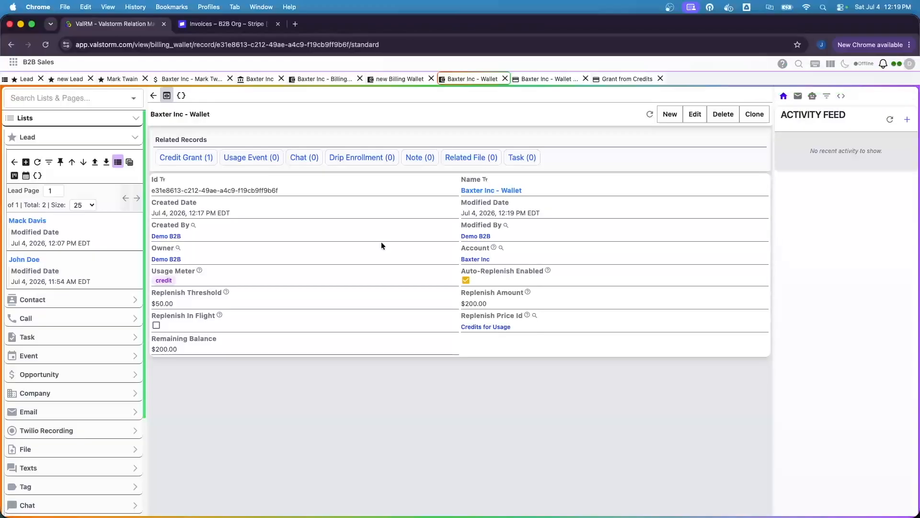
Start a new usage event for account Baxter Inc with the credit meter and the current timestamp.
{"action": "left_click", "coordinate": [230, 160]}
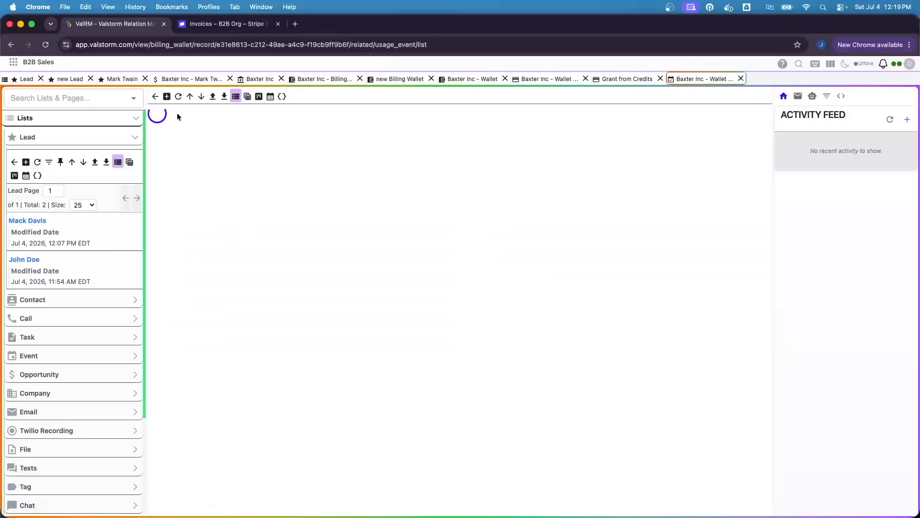
{"action": "left_click", "coordinate": [167, 97]}
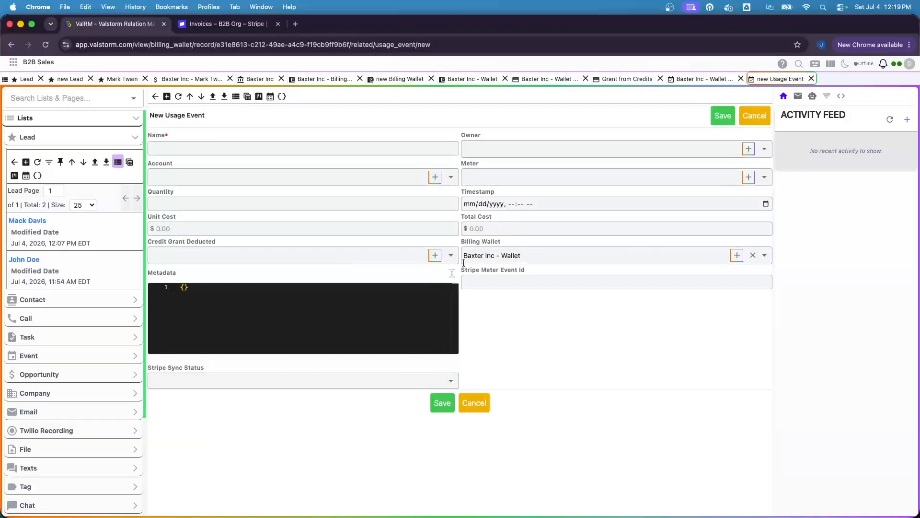
{"action": "left_click", "coordinate": [290, 175]}
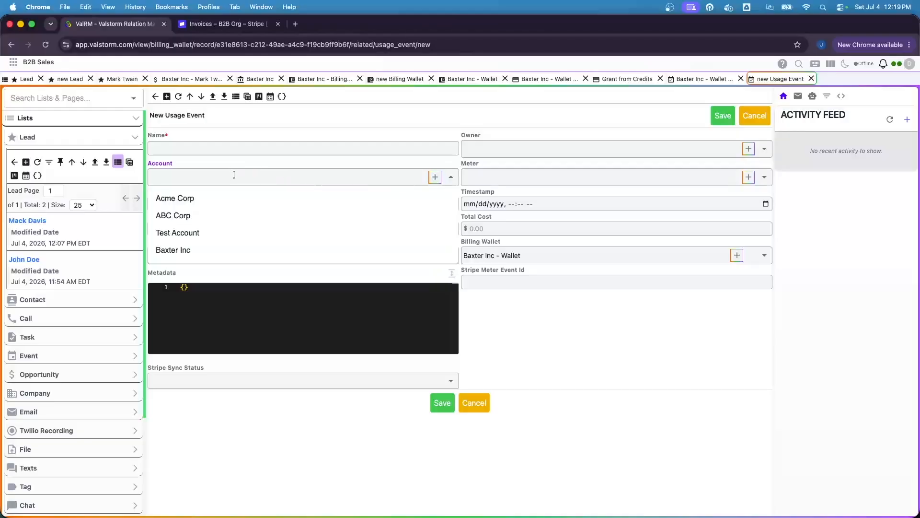
{"action": "left_click", "coordinate": [207, 251]}
{"action": "left_click", "coordinate": [560, 167]}
{"action": "type", "text": "credit"}
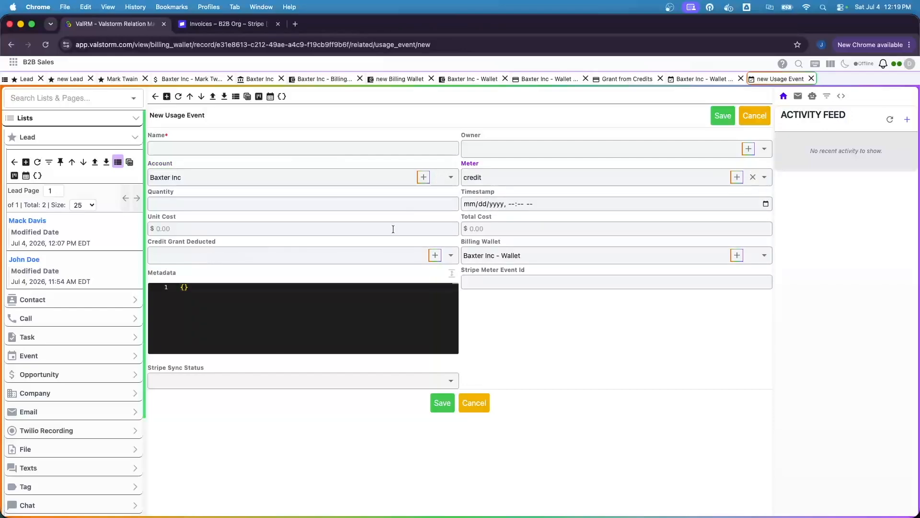
{"action": "left_click", "coordinate": [763, 203]}
{"action": "left_click", "coordinate": [545, 334]}
{"action": "left_click", "coordinate": [557, 363]}
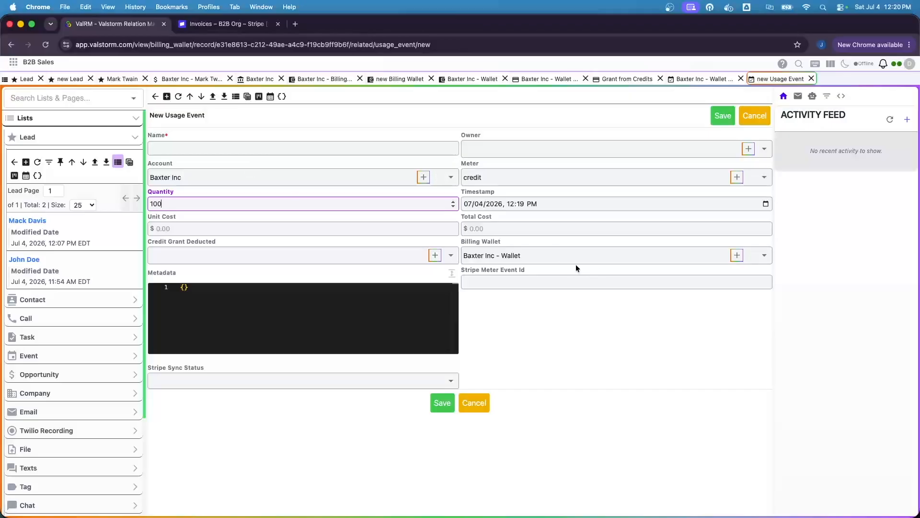
Check the billing wallet field and name the event 'Baxter Inc 1' from the copied account name.
{"action": "left_click", "coordinate": [539, 256]}
{"action": "left_click", "coordinate": [204, 148]}
{"action": "left_click", "coordinate": [562, 206]}
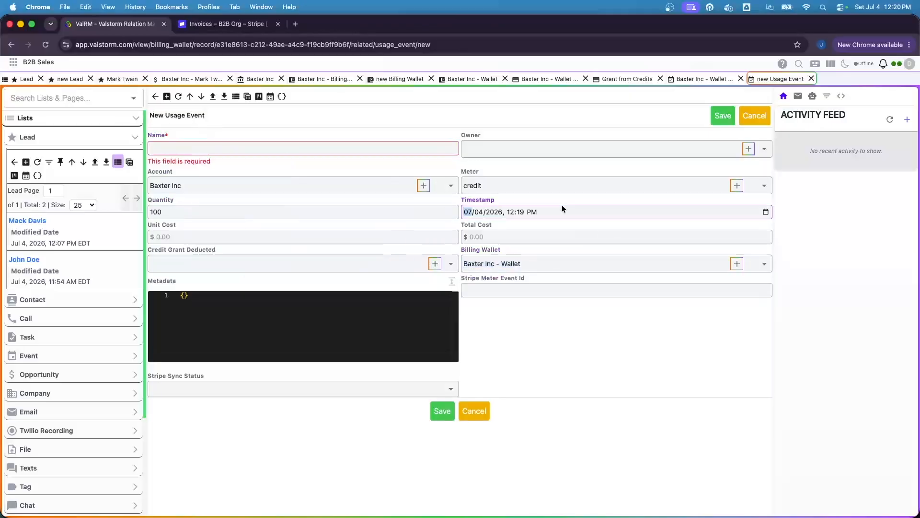
{"action": "left_click", "coordinate": [231, 143]}
{"action": "left_click", "coordinate": [164, 188]}
{"action": "key", "text": "super+c"}
{"action": "left_click", "coordinate": [218, 150]}
{"action": "key", "text": "super+v"}
{"action": "type", "text": "1"}
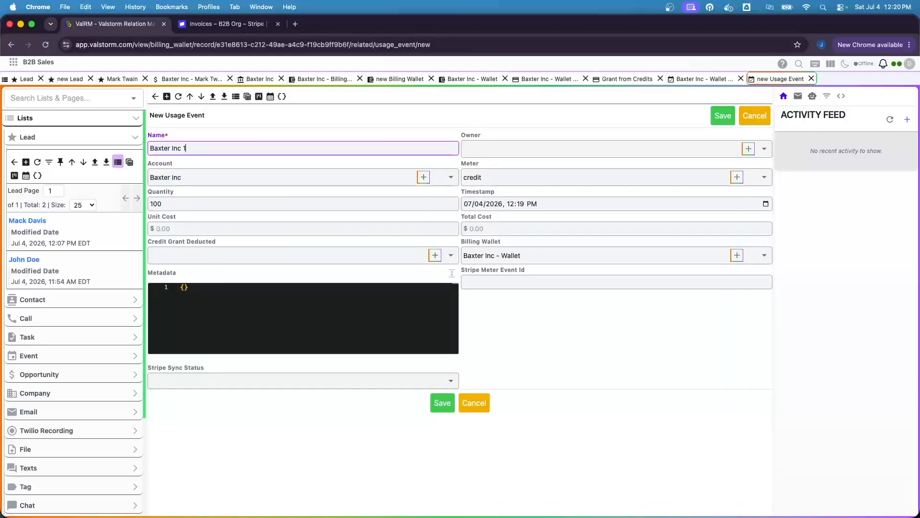
{"action": "left_click", "coordinate": [217, 203]}
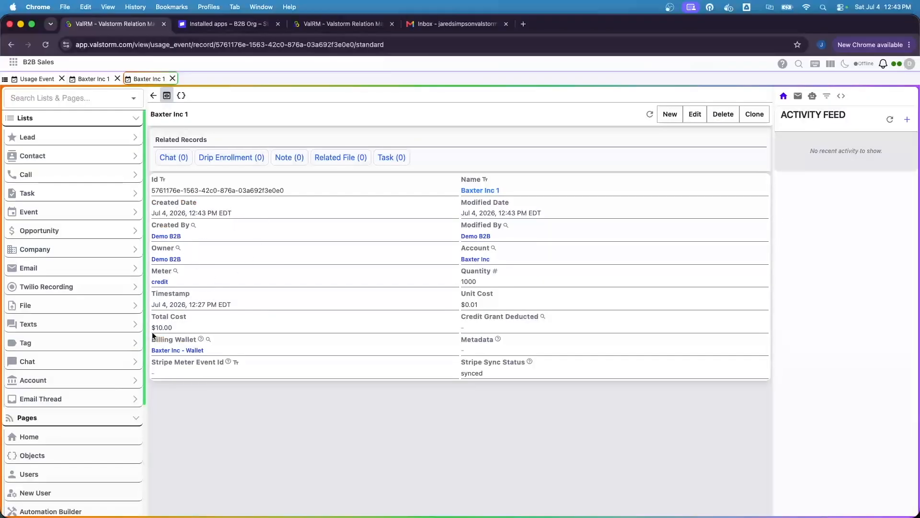
{"action": "left_click_drag", "start_coordinate": [459, 271], "coordinate": [474, 281]}
{"action": "left_click", "coordinate": [515, 286]}
{"action": "left_click", "coordinate": [159, 282]}
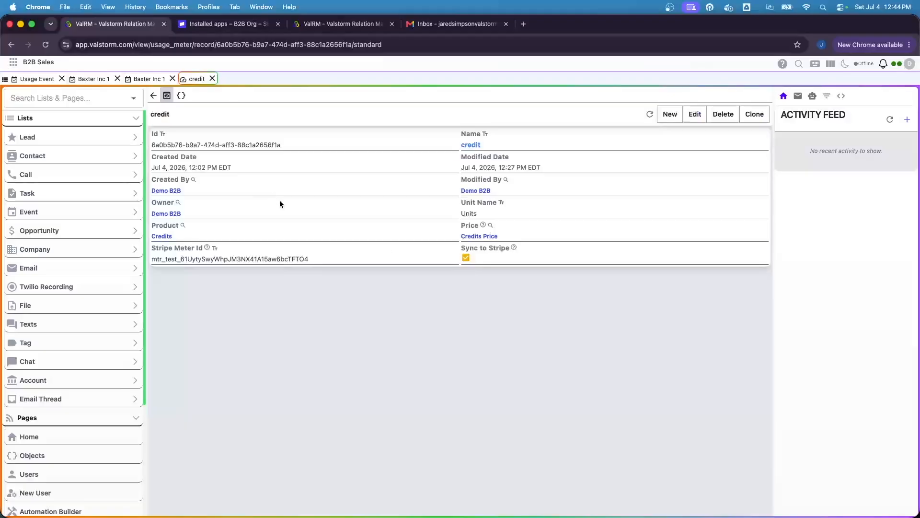
{"action": "left_click", "coordinate": [492, 284]}
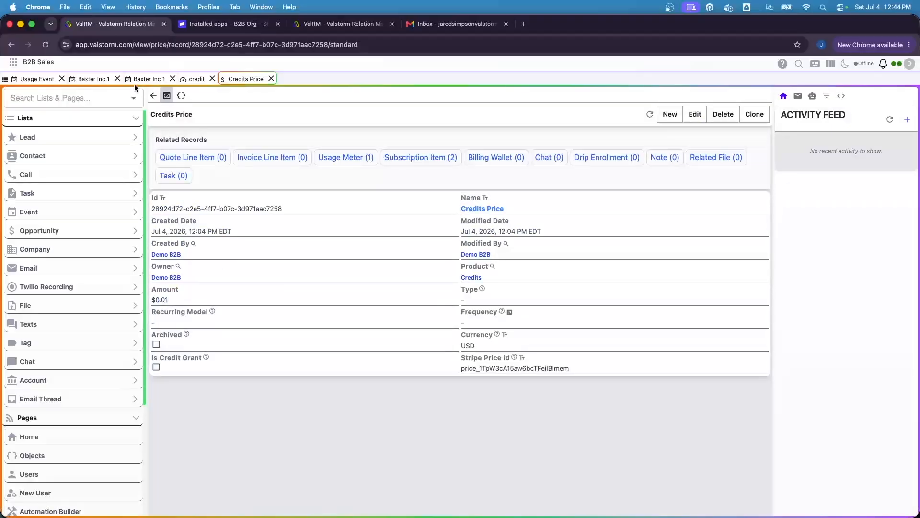
{"action": "left_click", "coordinate": [96, 79]}
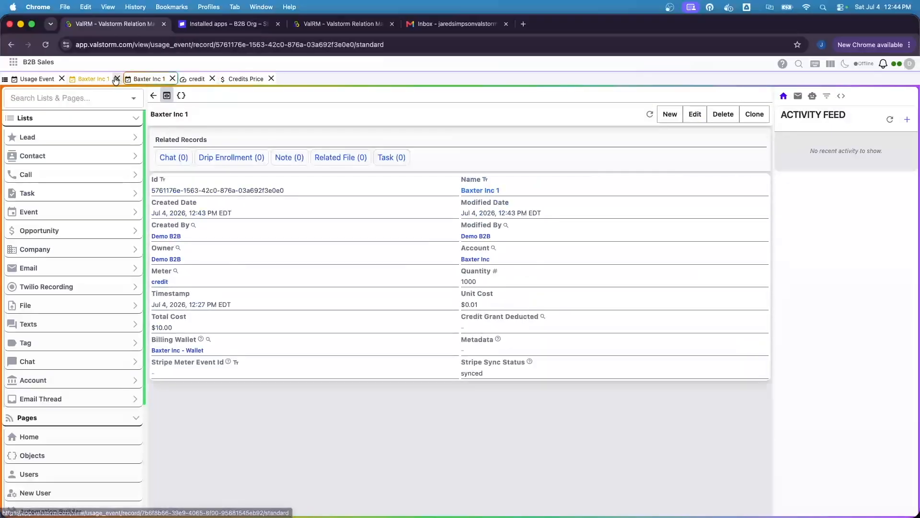
{"action": "left_click", "coordinate": [116, 78]}
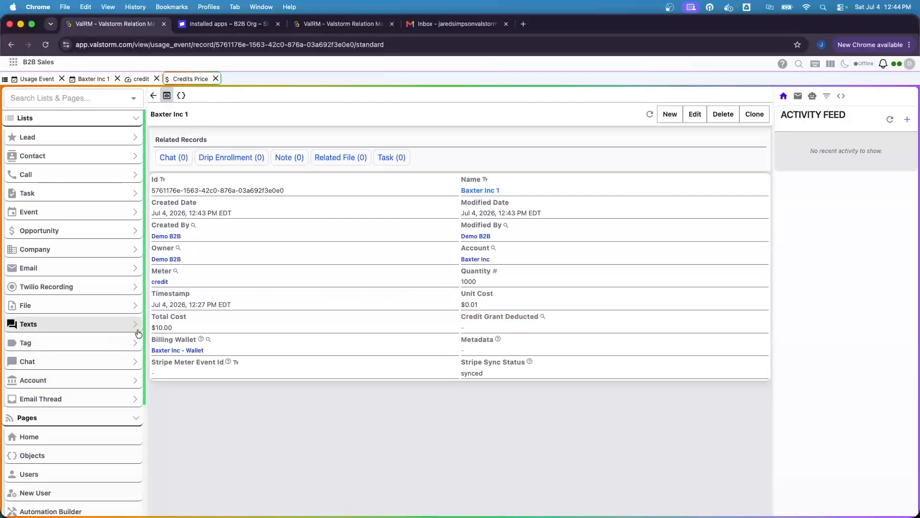
{"action": "left_click", "coordinate": [183, 352]}
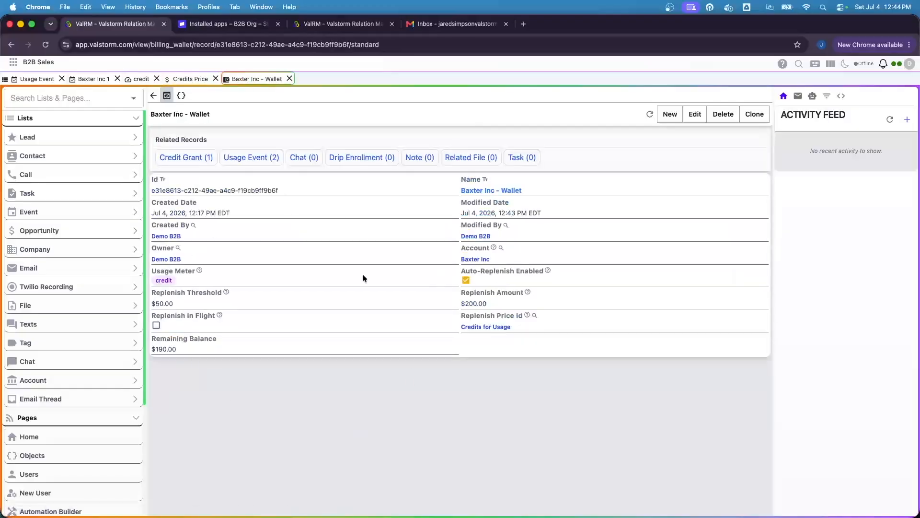
{"action": "left_click", "coordinate": [267, 367]}
{"action": "left_click", "coordinate": [92, 79]}
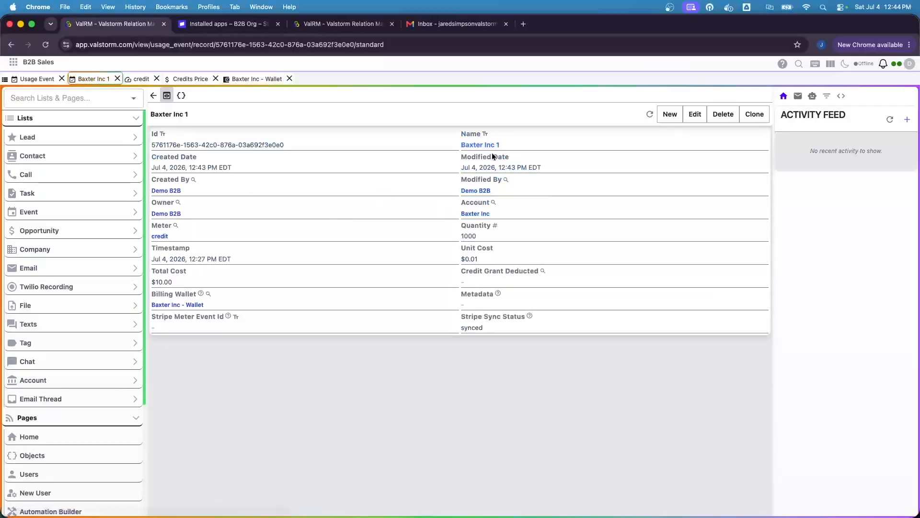
{"action": "left_click", "coordinate": [755, 114]}
Rename the cloned event to 'Baxter Inc 2', set quantity 9000, and save it.
{"action": "left_click", "coordinate": [242, 170]}
{"action": "key", "text": "BackSpace"}
{"action": "type", "text": "2"}
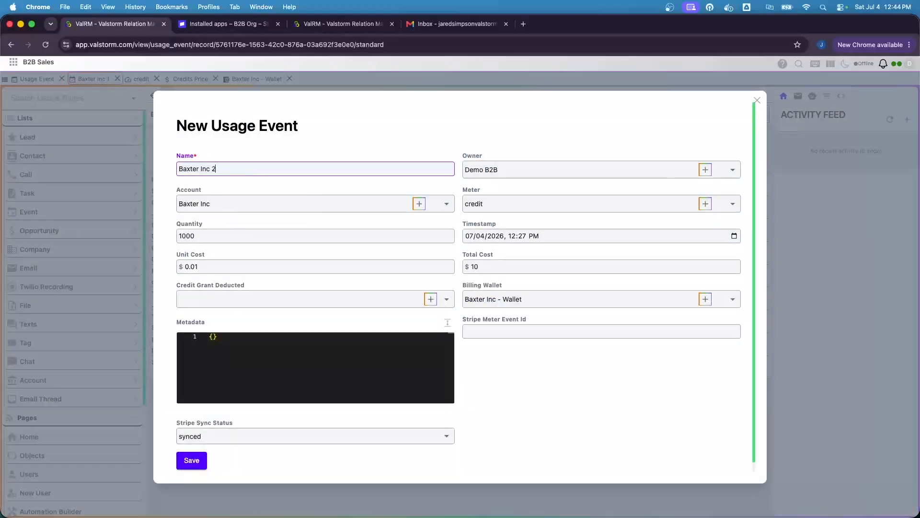
{"action": "left_click", "coordinate": [472, 265]}
{"action": "left_click", "coordinate": [206, 236]}
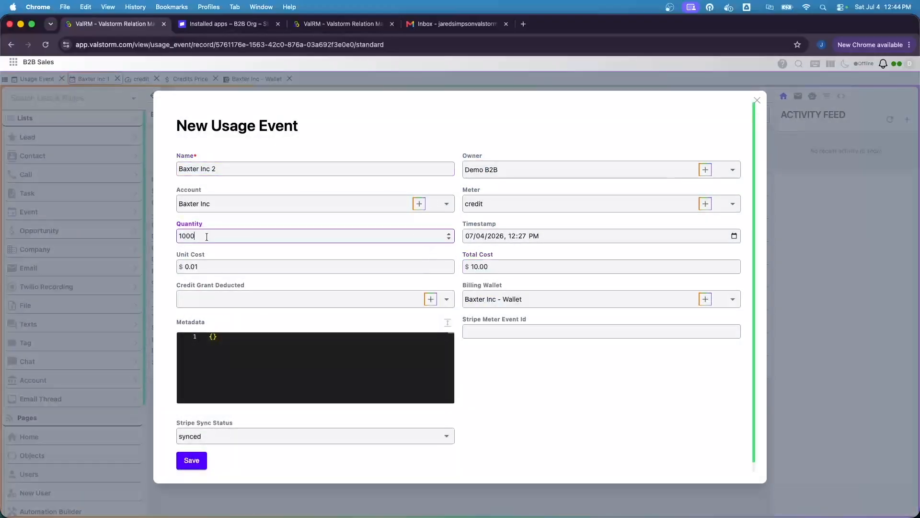
{"action": "key", "text": "BackSpace"}
{"action": "type", "text": "9"}
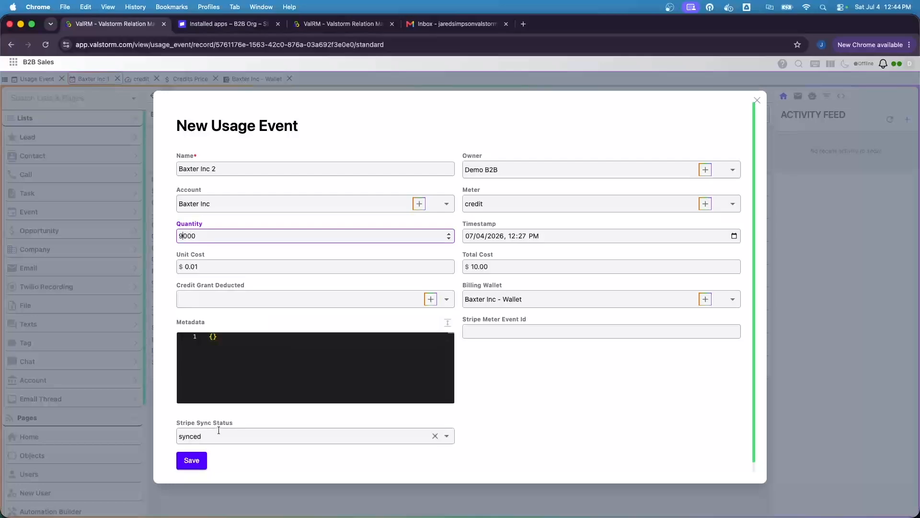
{"action": "left_click", "coordinate": [192, 461]}
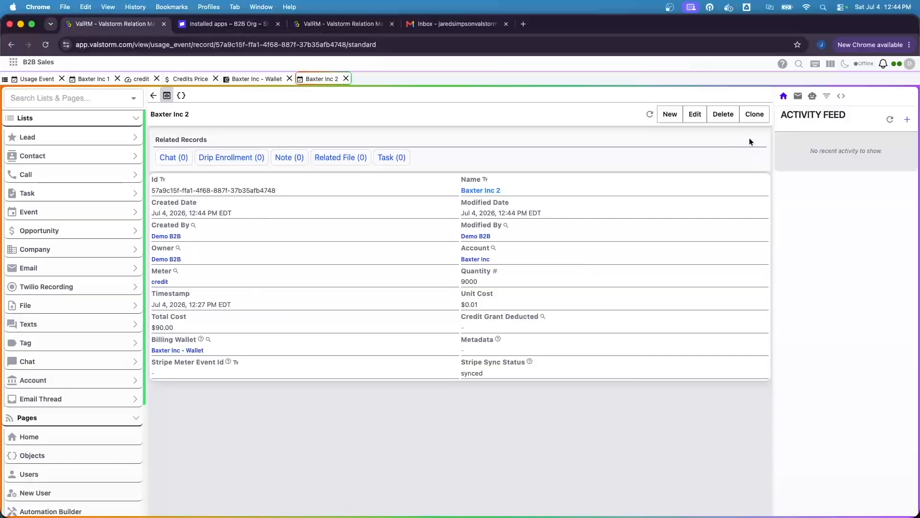
Clone it as 'Baxter Inc 3' with quantity 6000, save, and return to the Baxter Inc wallet.
{"action": "left_click", "coordinate": [752, 119]}
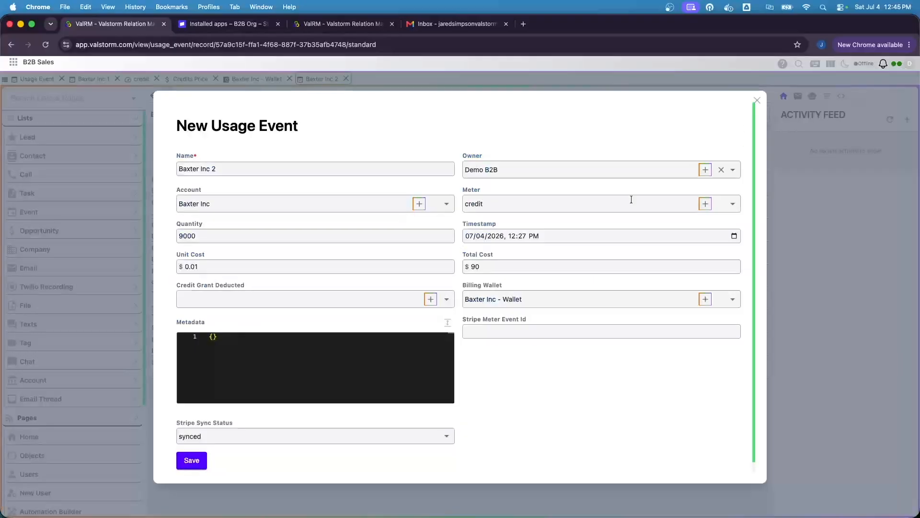
{"action": "left_click", "coordinate": [207, 236]}
{"action": "key", "text": "BackSpace"}
{"action": "type", "text": "10"}
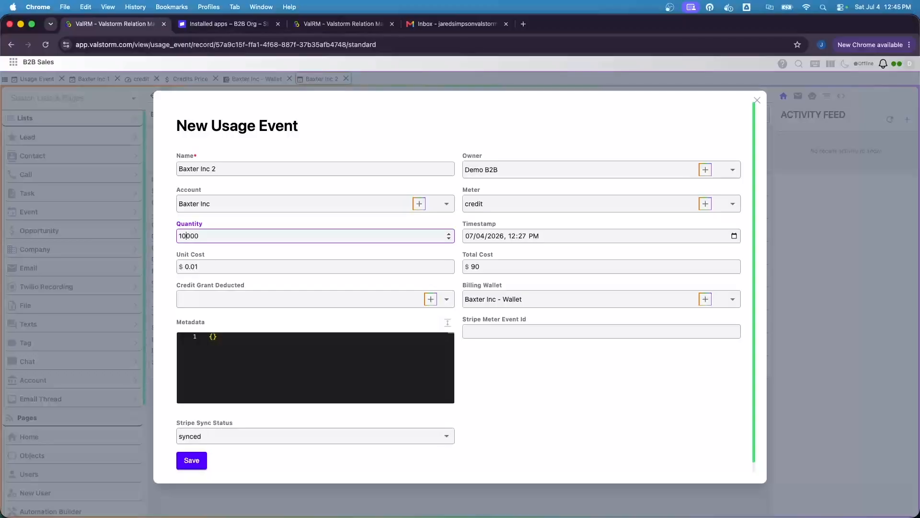
{"action": "key", "text": "BackSpace"}
{"action": "key", "text": "BackSpace"}
{"action": "type", "text": "6"}
{"action": "left_click", "coordinate": [250, 168]}
{"action": "key", "text": "BackSpace"}
{"action": "type", "text": "3"}
{"action": "left_click", "coordinate": [542, 379]}
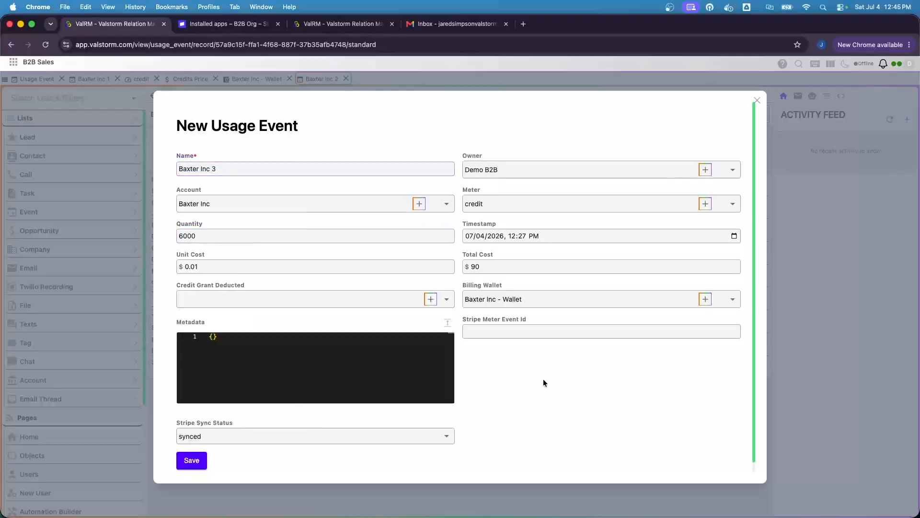
{"action": "left_click", "coordinate": [196, 464]}
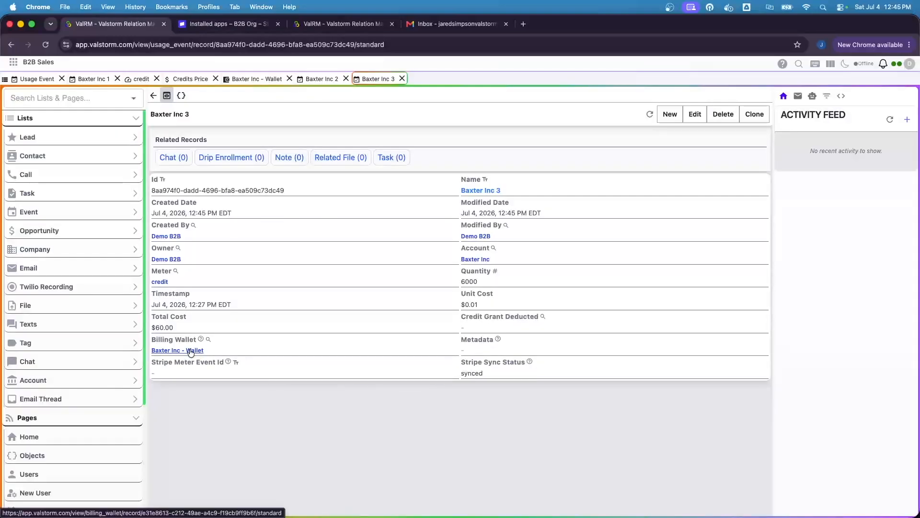
{"action": "left_click", "coordinate": [190, 350]}
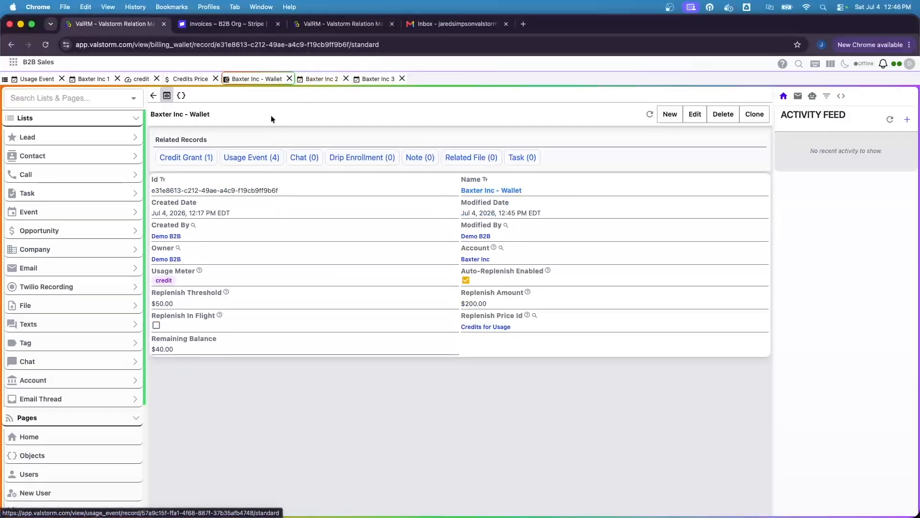
Open Stripe invoice JQBPFHKN-0002 and scroll through its paid $200.00 details.
{"action": "left_click", "coordinate": [222, 24]}
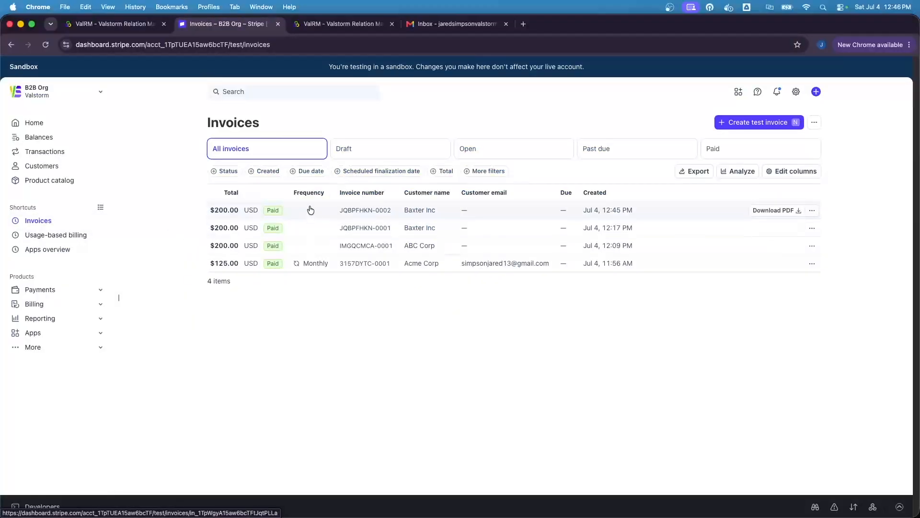
{"action": "left_click", "coordinate": [402, 215]}
{"action": "scroll", "coordinate": [166, 312], "scroll_direction": "down", "scroll_amount": 1}
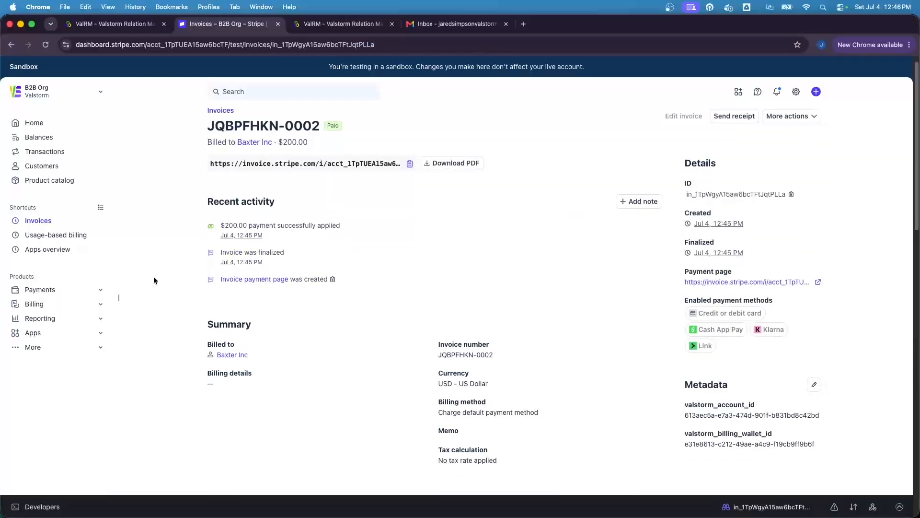
{"action": "scroll", "coordinate": [153, 277], "scroll_direction": "down", "scroll_amount": 1}
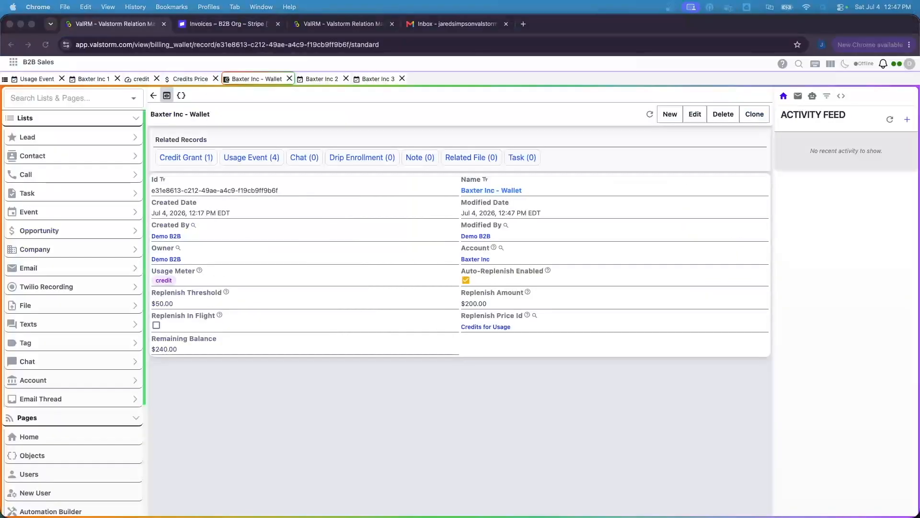
{"action": "left_click", "coordinate": [153, 348]}
{"action": "left_click_drag", "start_coordinate": [153, 349], "coordinate": [184, 349]}
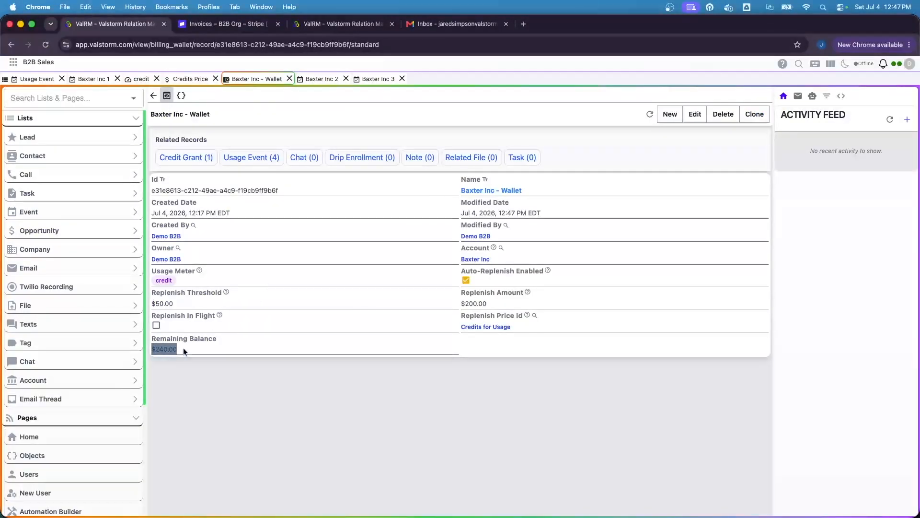
{"action": "left_click", "coordinate": [185, 347]}
{"action": "double_click", "coordinate": [158, 349]}
{"action": "left_click", "coordinate": [149, 303]}
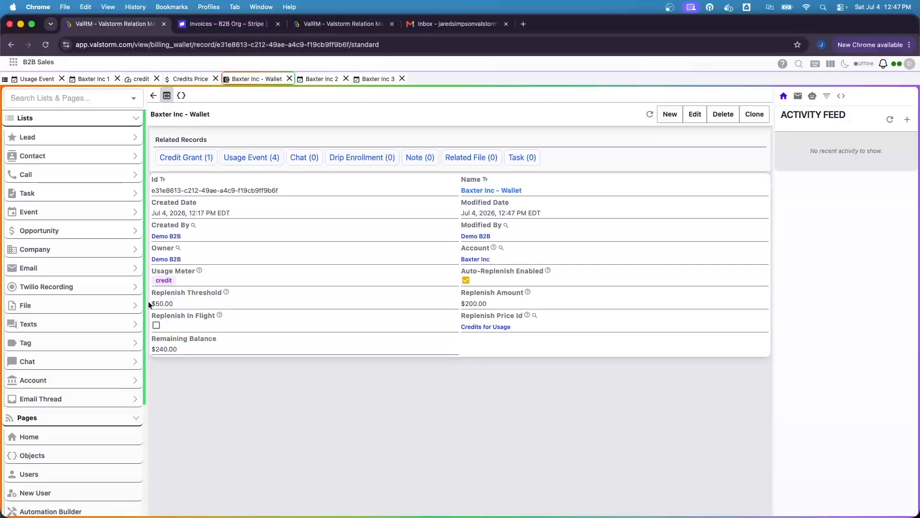
{"action": "double_click", "coordinate": [160, 349]}
{"action": "left_click", "coordinate": [203, 350]}
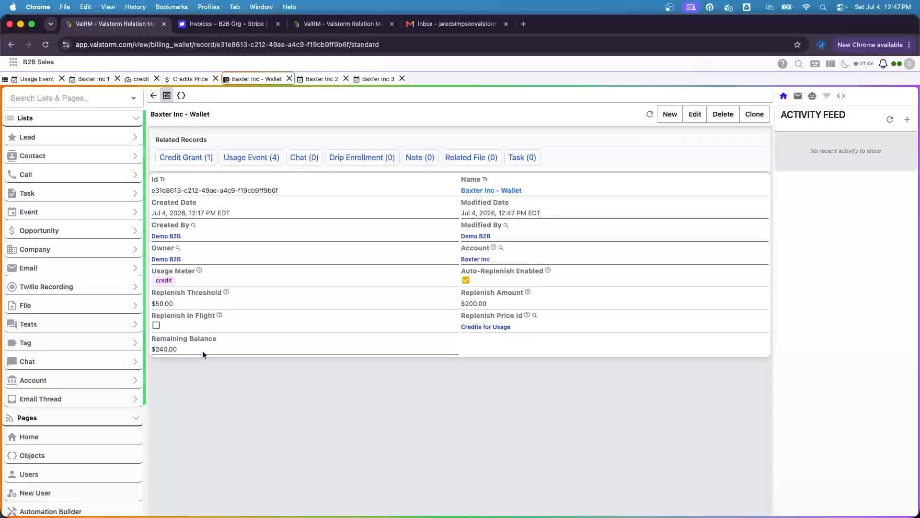